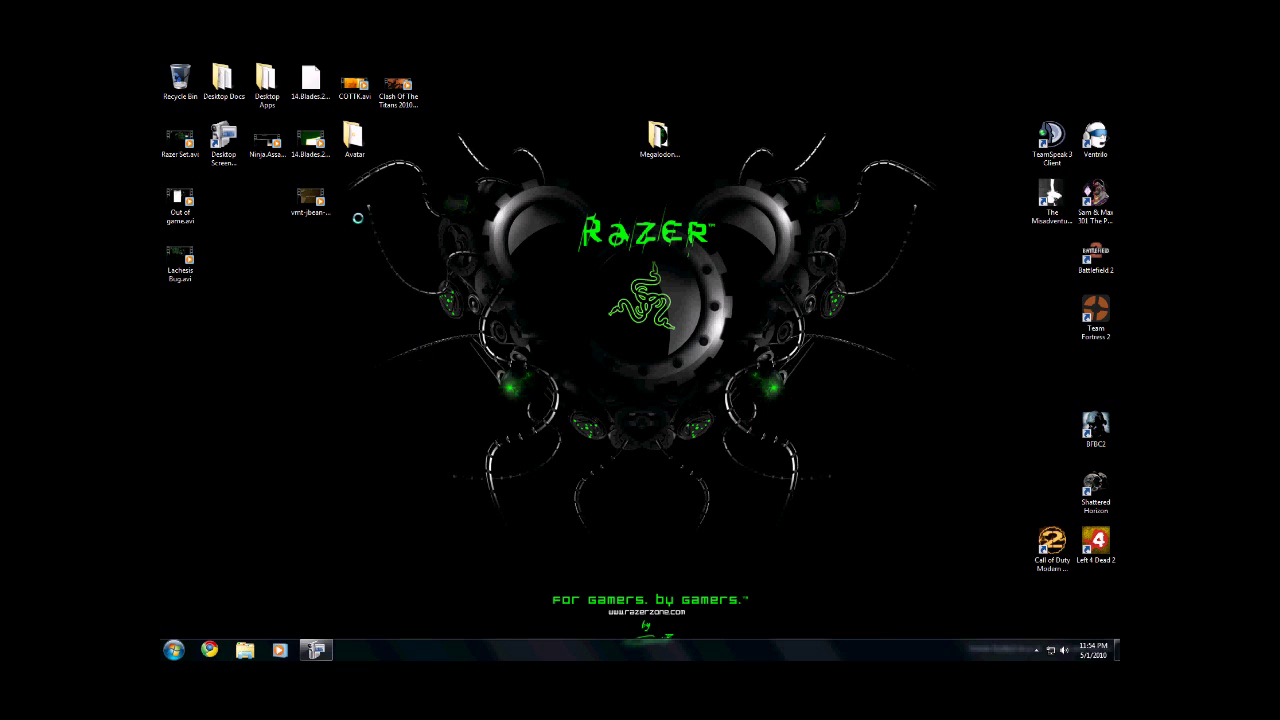
- View the computer's basic system properties, including the Windows edition, processor and memory, and close the window
click(173, 651)
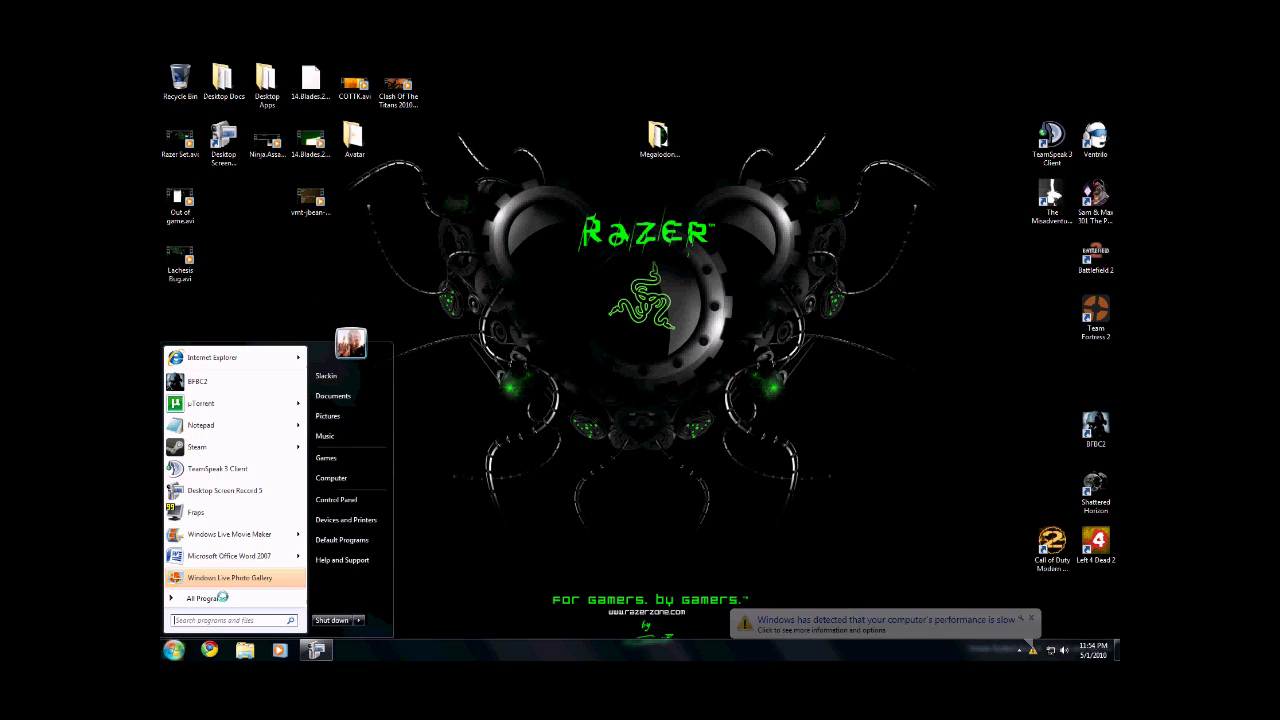
click(173, 651)
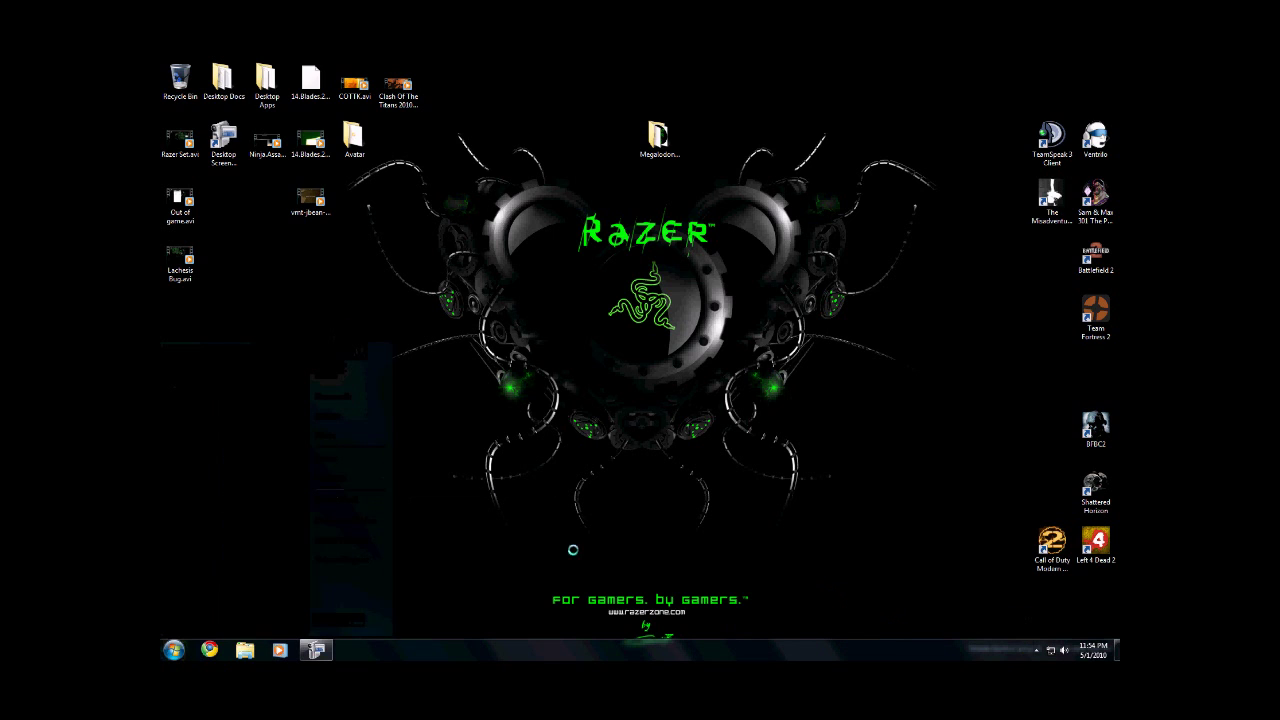
click(173, 651)
right_click(333, 480)
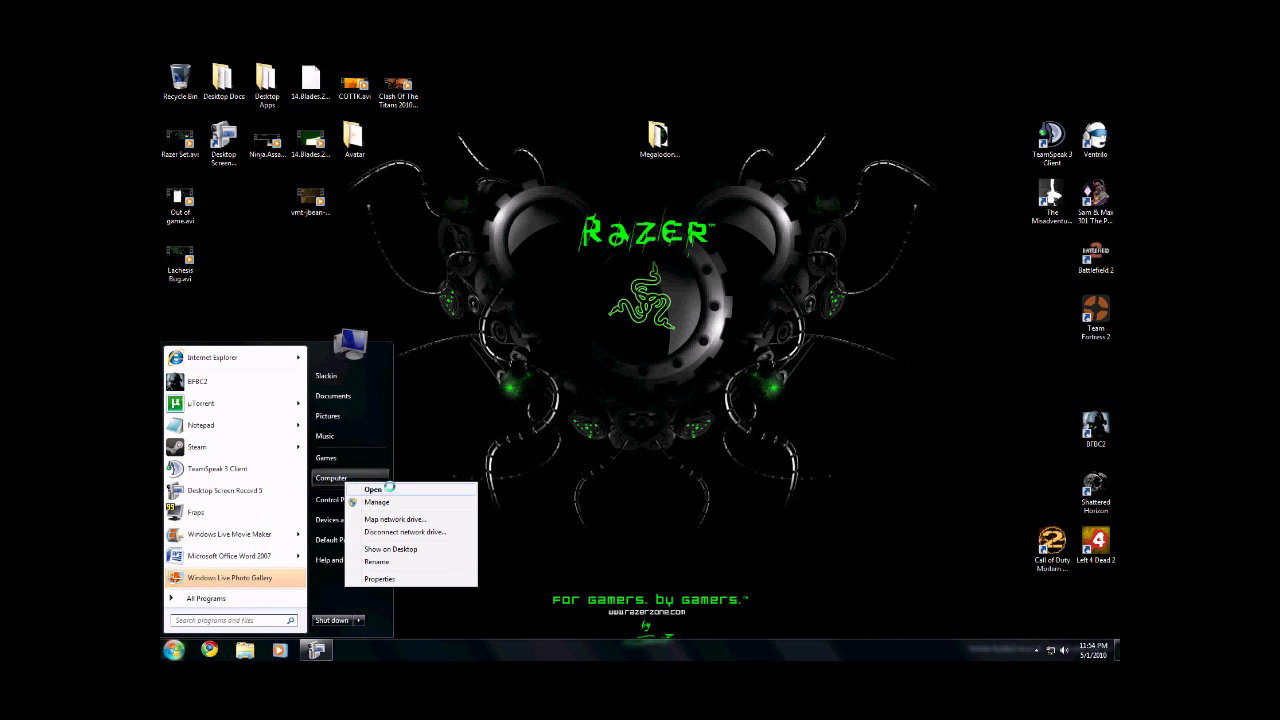
click(400, 578)
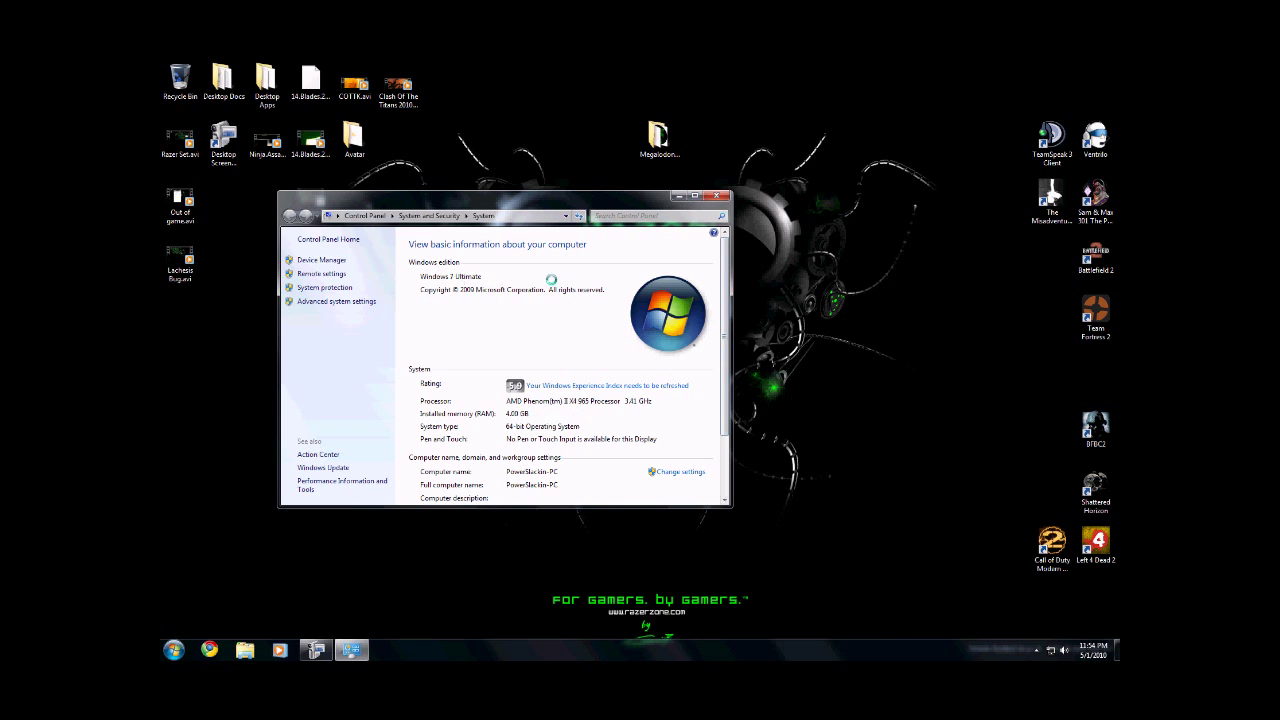
click(716, 195)
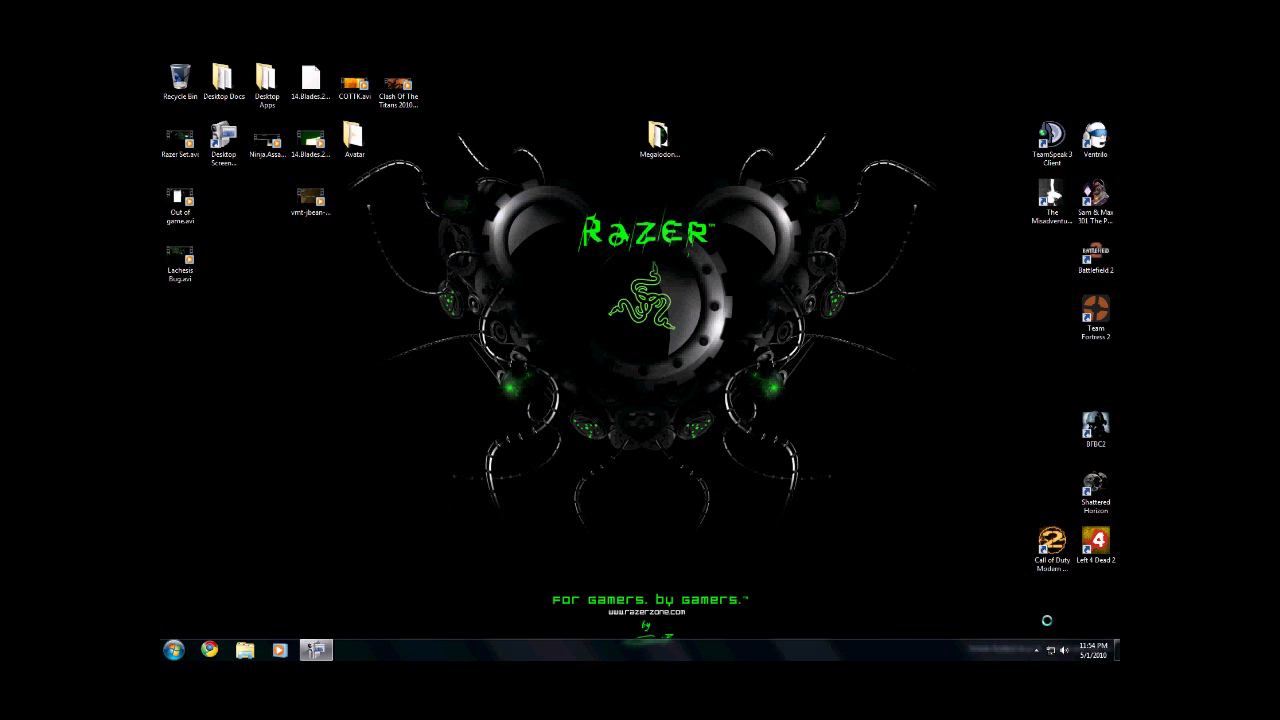
- Open the Razer Lachesis mouse configuration and dismiss the Windows performance notification
click(1036, 650)
drag(1040, 578, 1030, 590)
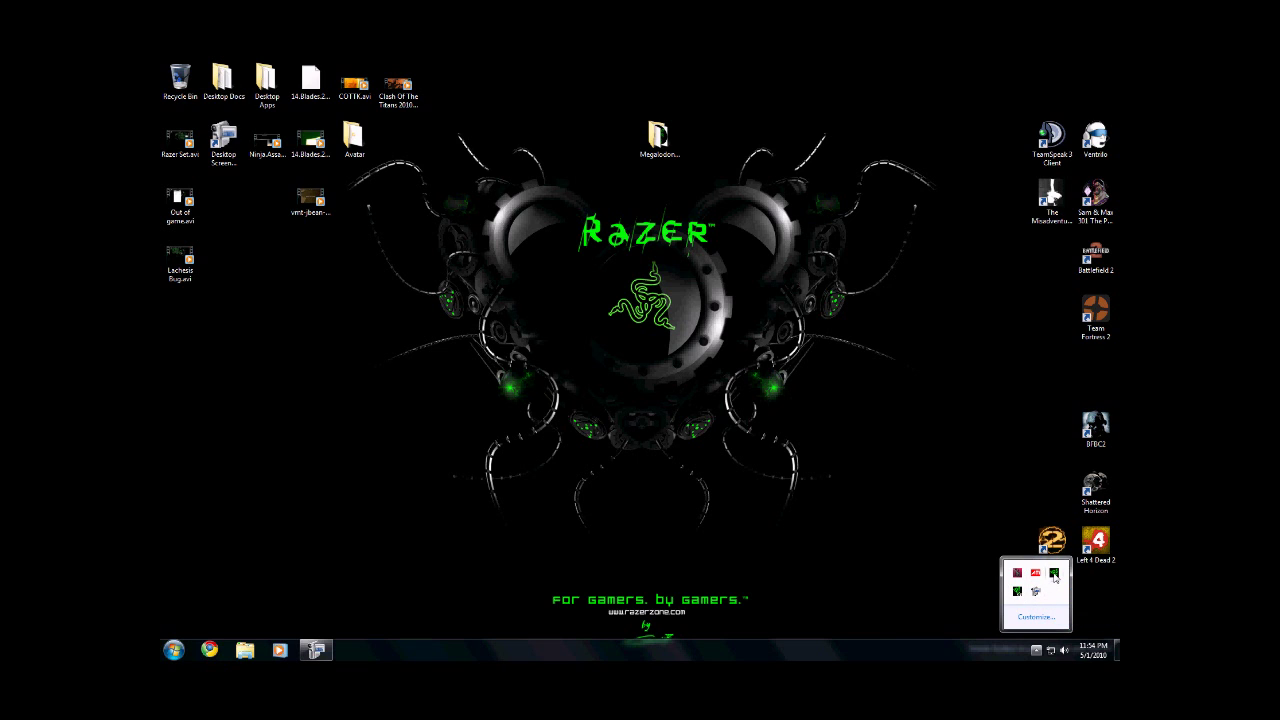
double_click(1054, 574)
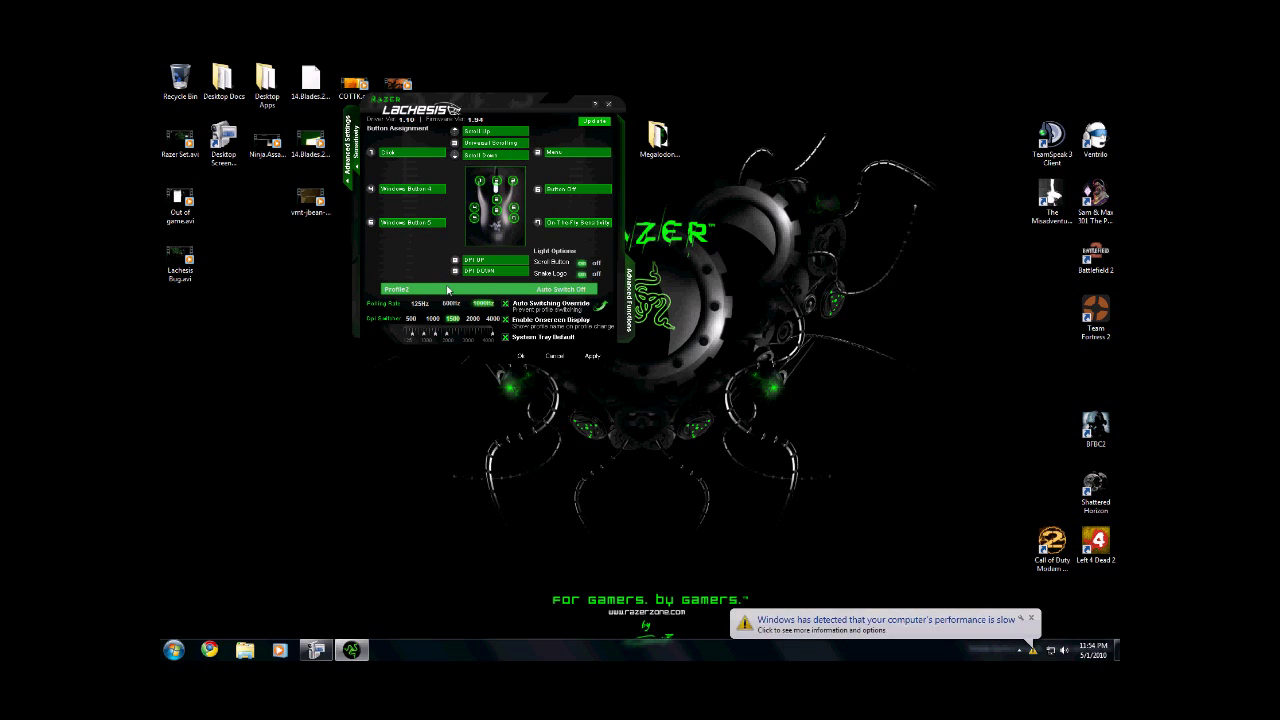
click(1032, 617)
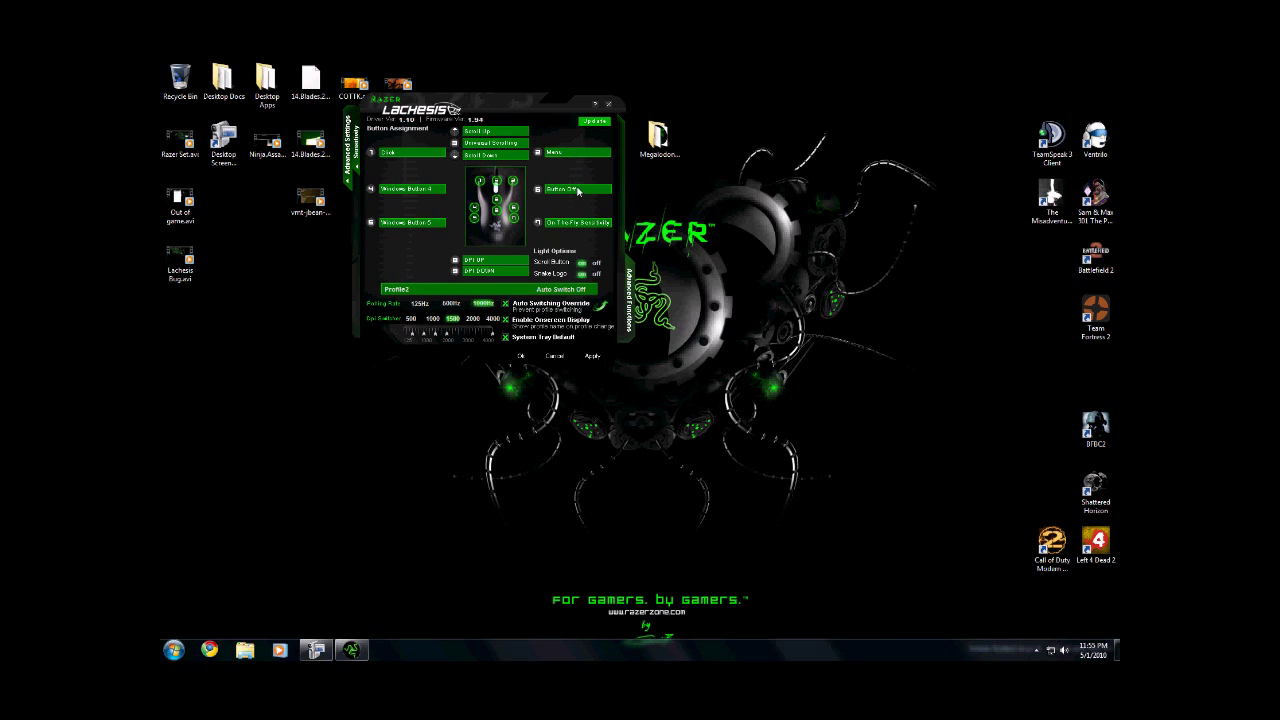
- Select profile 1 in the Lachesis profile list and apply it
click(463, 290)
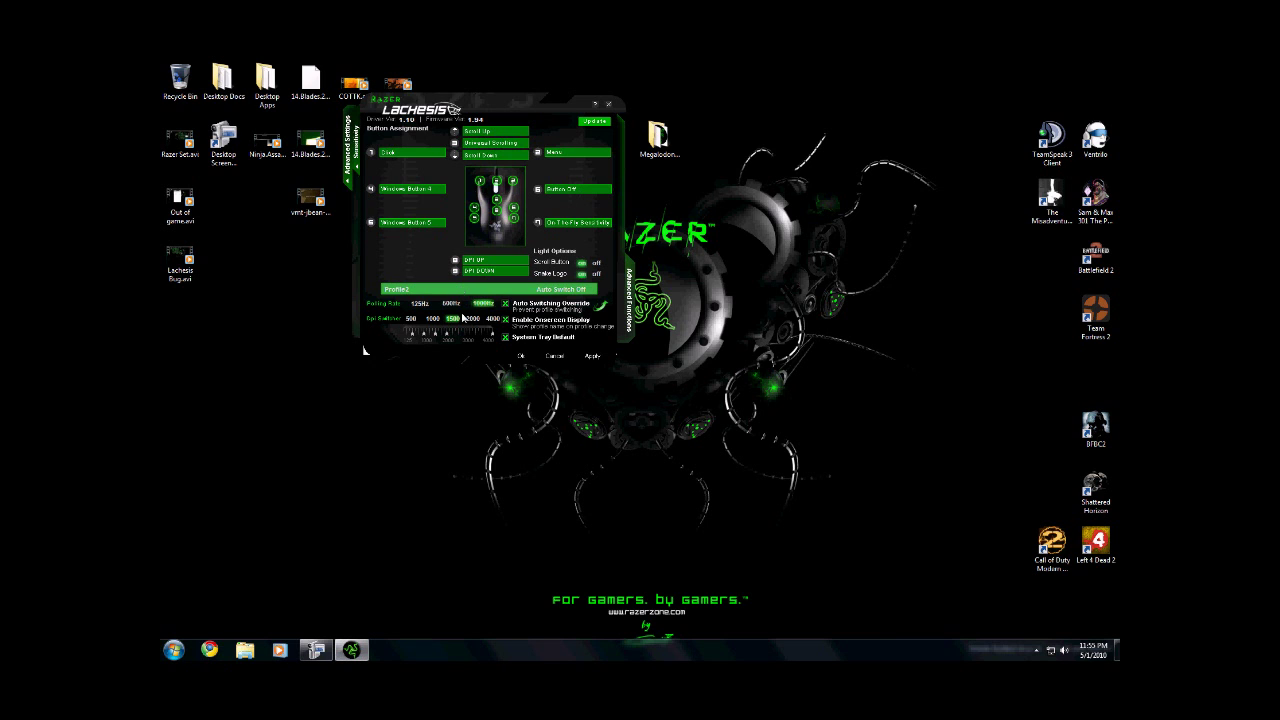
click(418, 388)
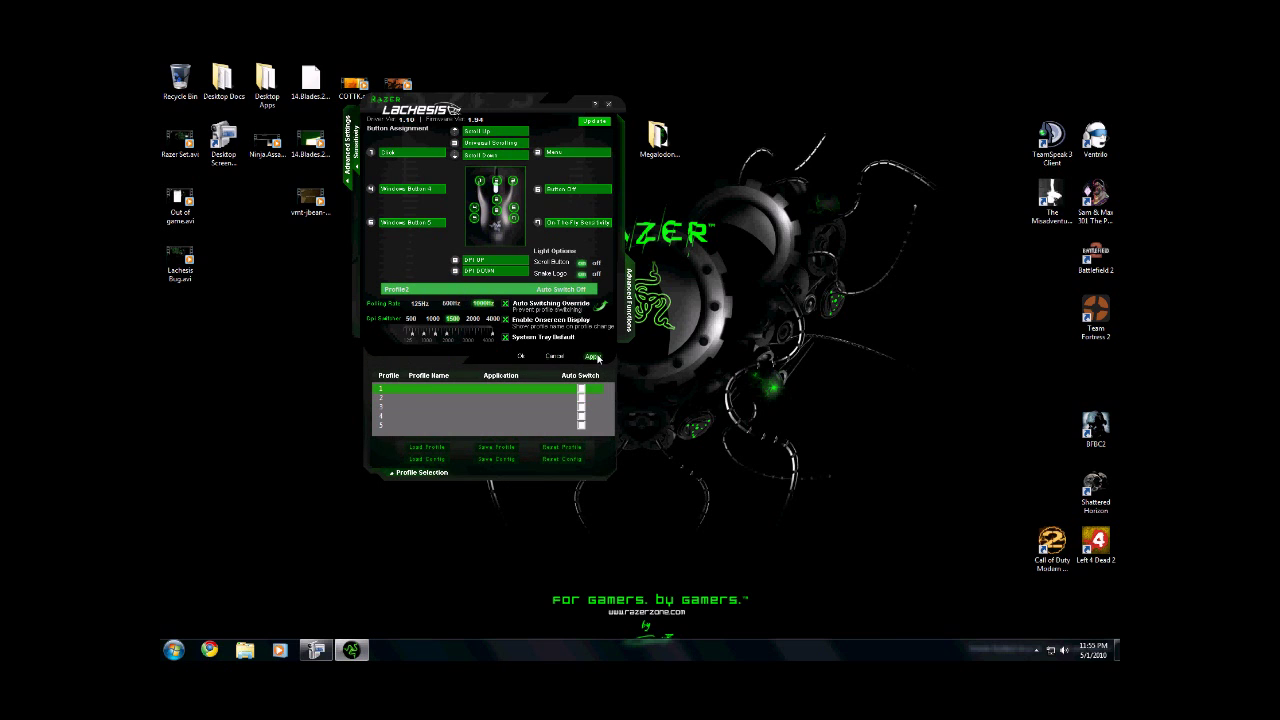
click(593, 357)
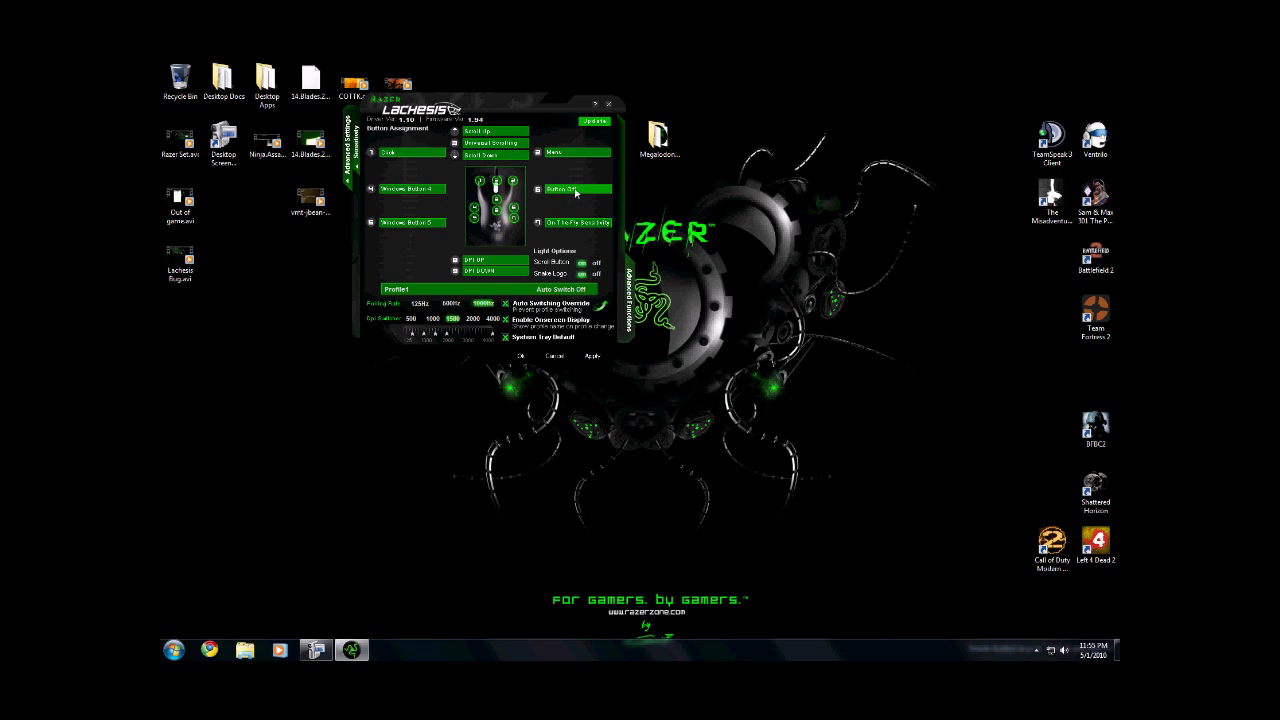
- Assign the single key 1 as an Advanced Function to the mouse button set to Button Off, apply it and close the configuration
click(576, 190)
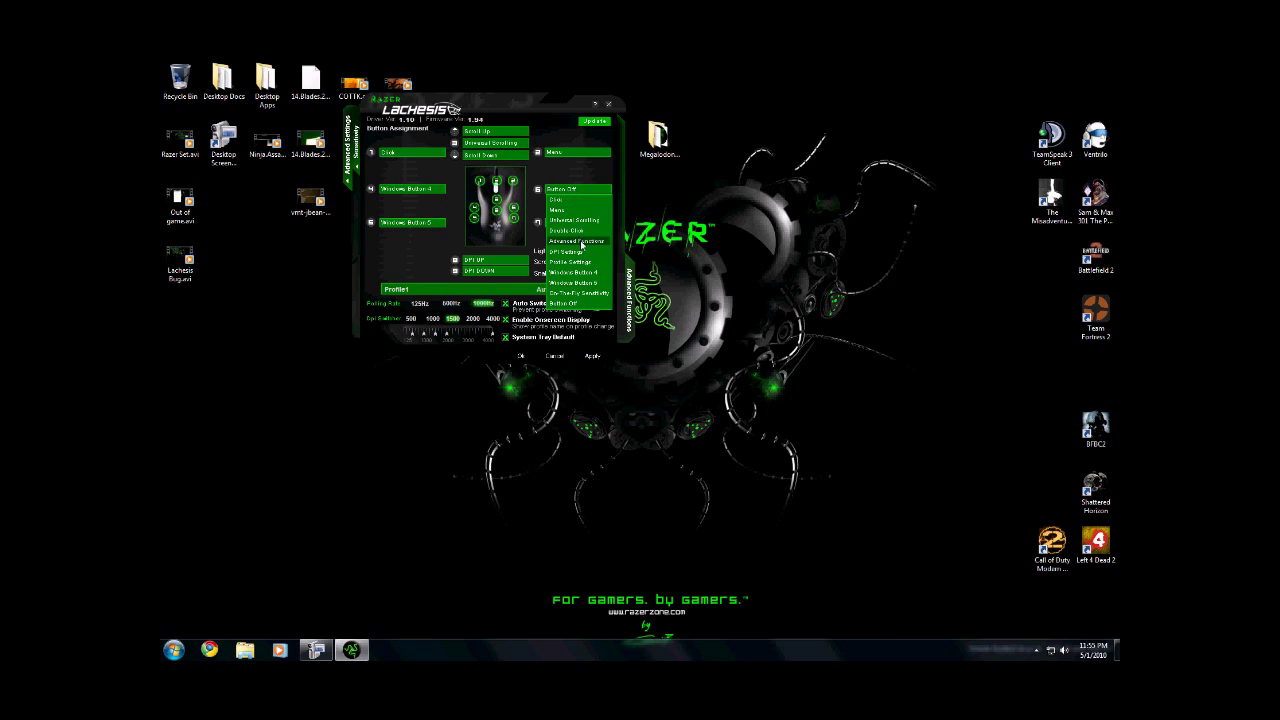
click(580, 244)
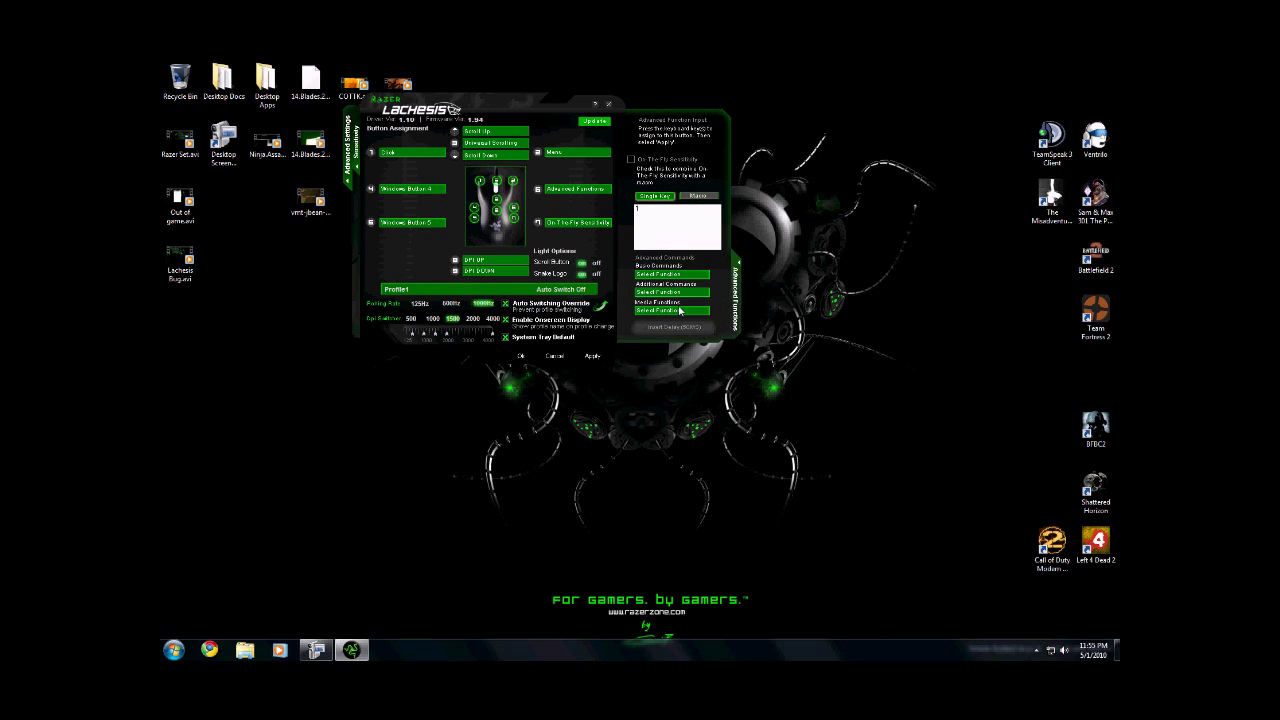
click(592, 357)
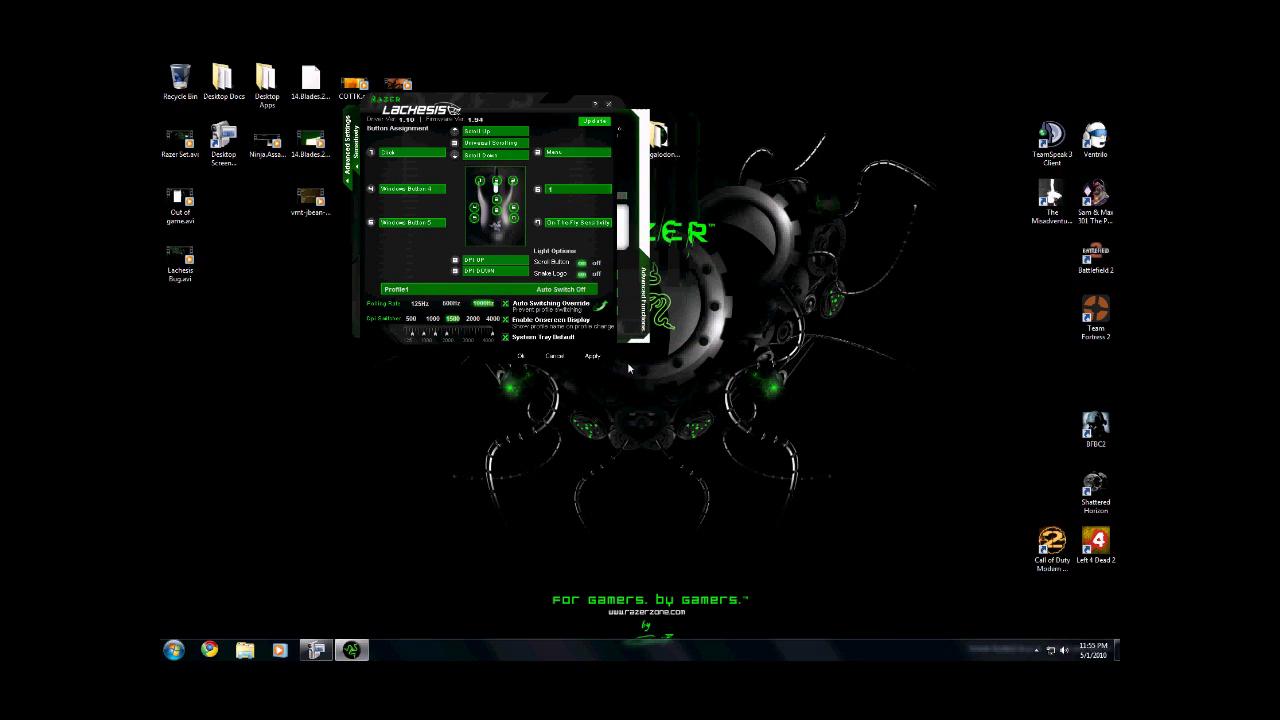
click(522, 358)
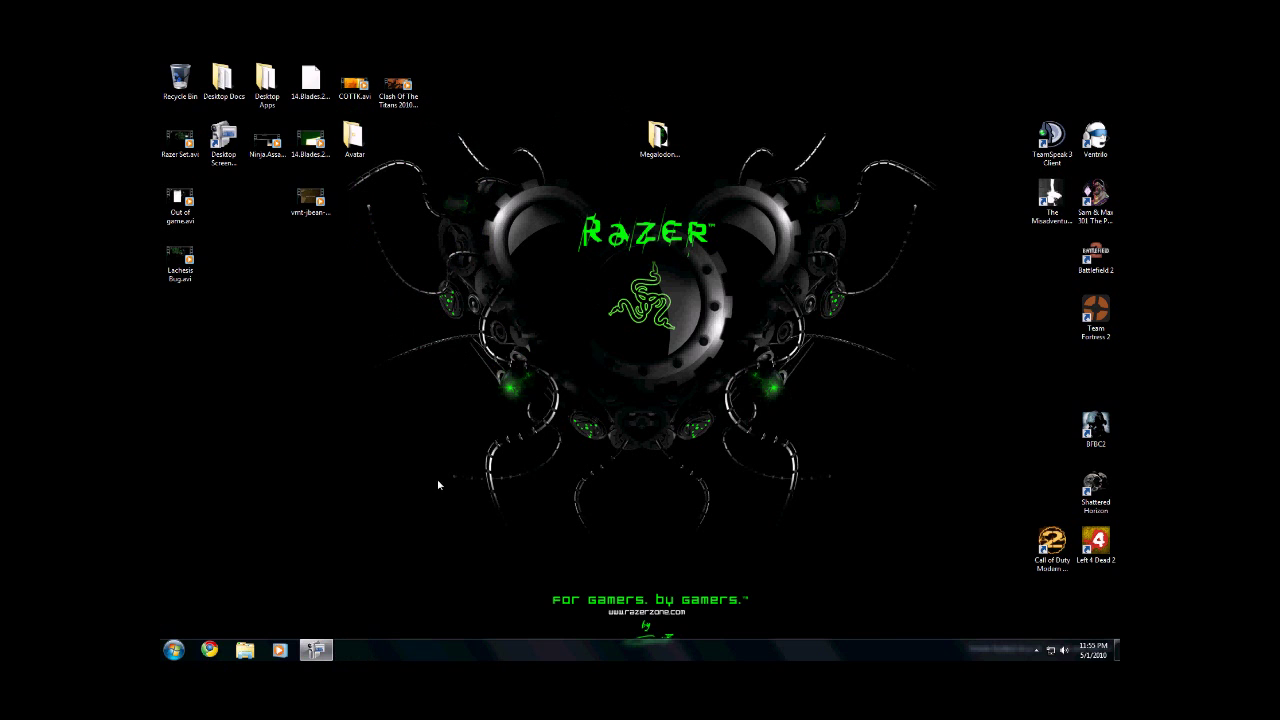
- Reopen the Lachesis configuration, set the mouse button assigned to 1 to Advanced Functions again, apply it and close the configuration
click(1037, 650)
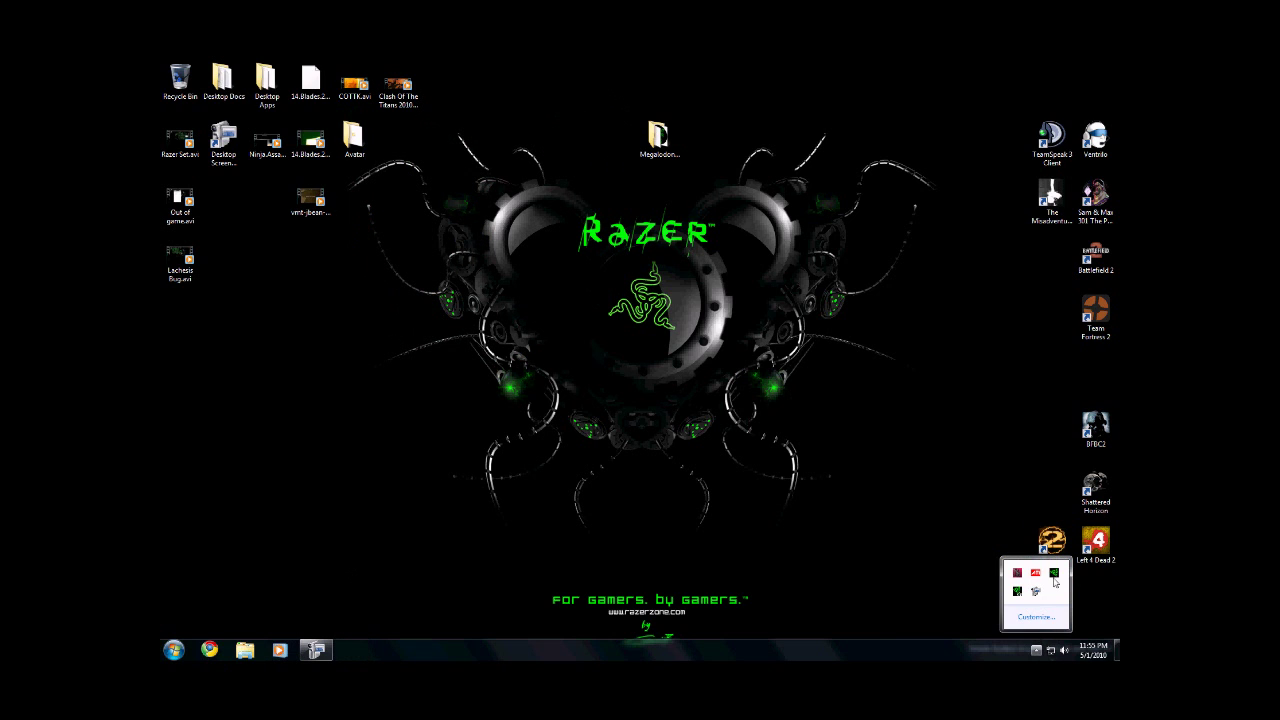
click(1054, 572)
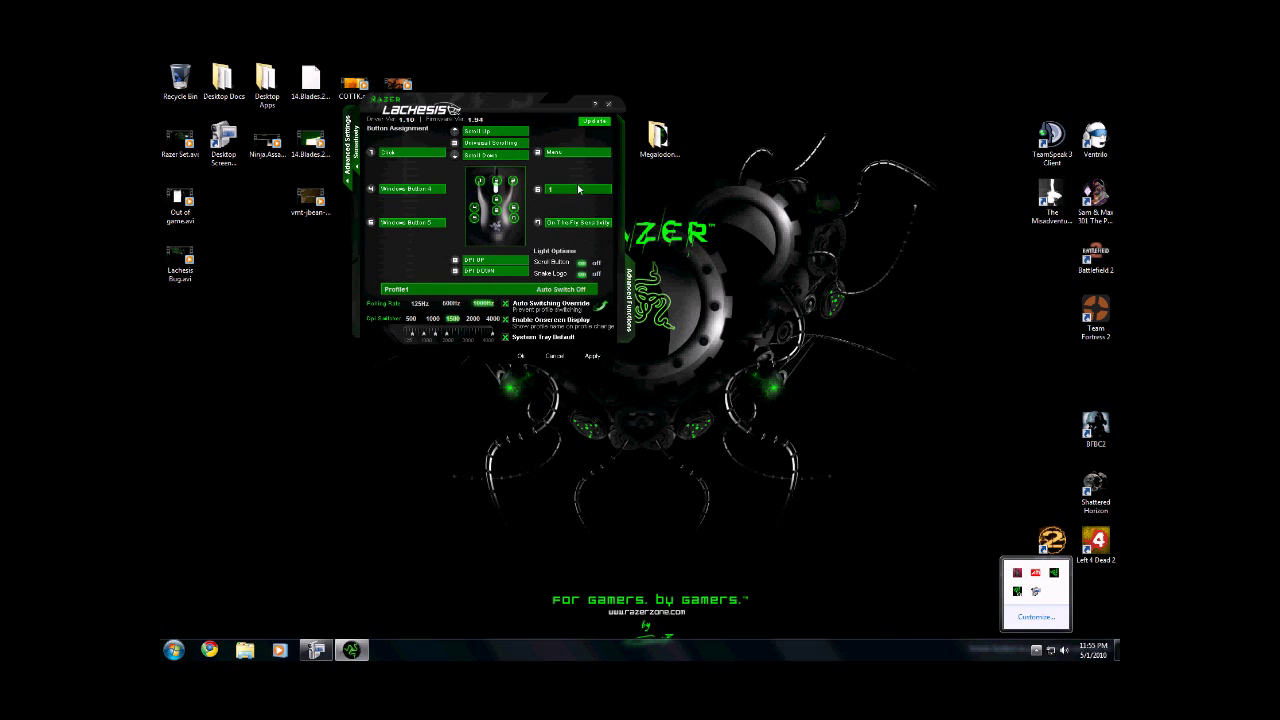
click(577, 188)
click(577, 241)
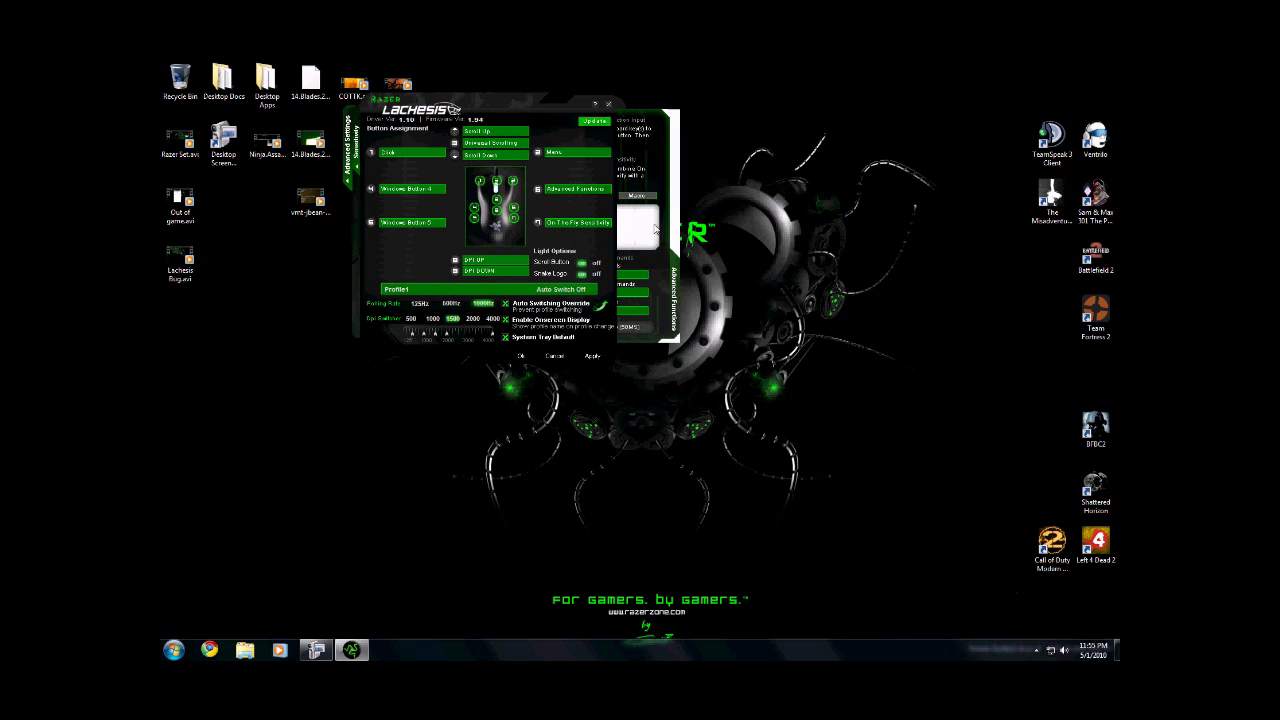
click(592, 357)
click(521, 356)
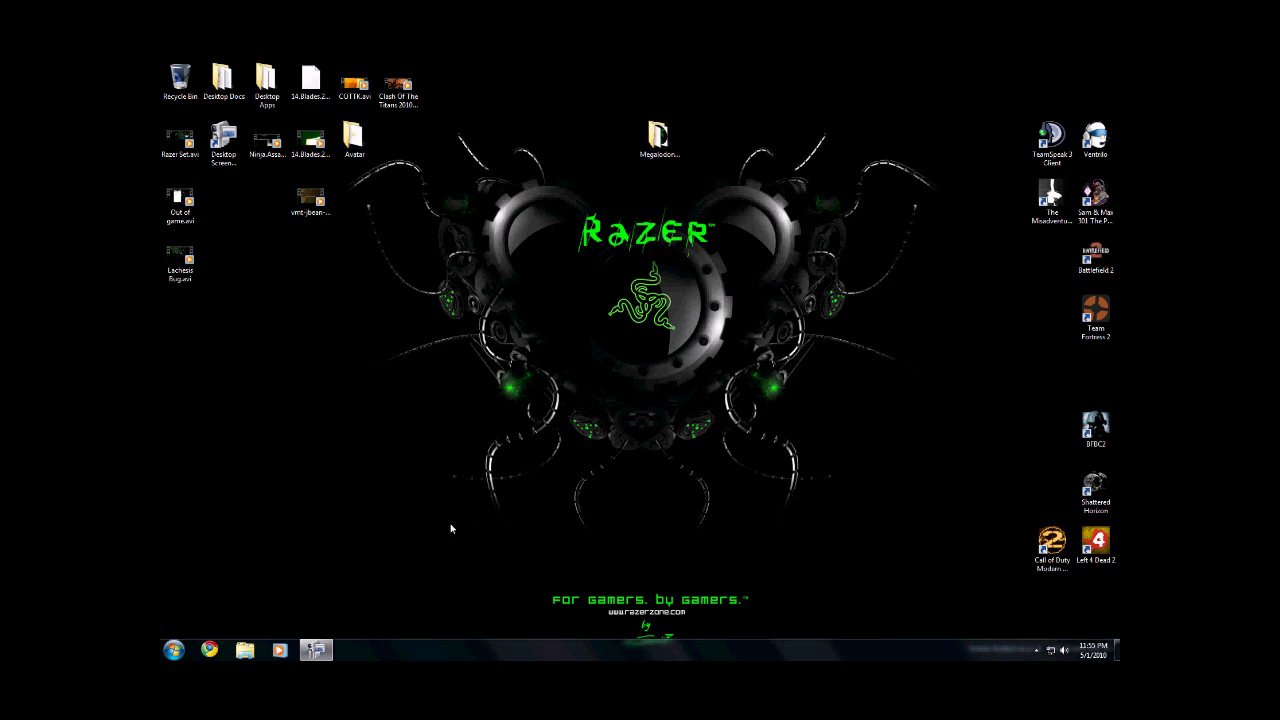
- Open Notepad and test the assigned mouse button by filling the blank note with a long run of 1s
click(174, 650)
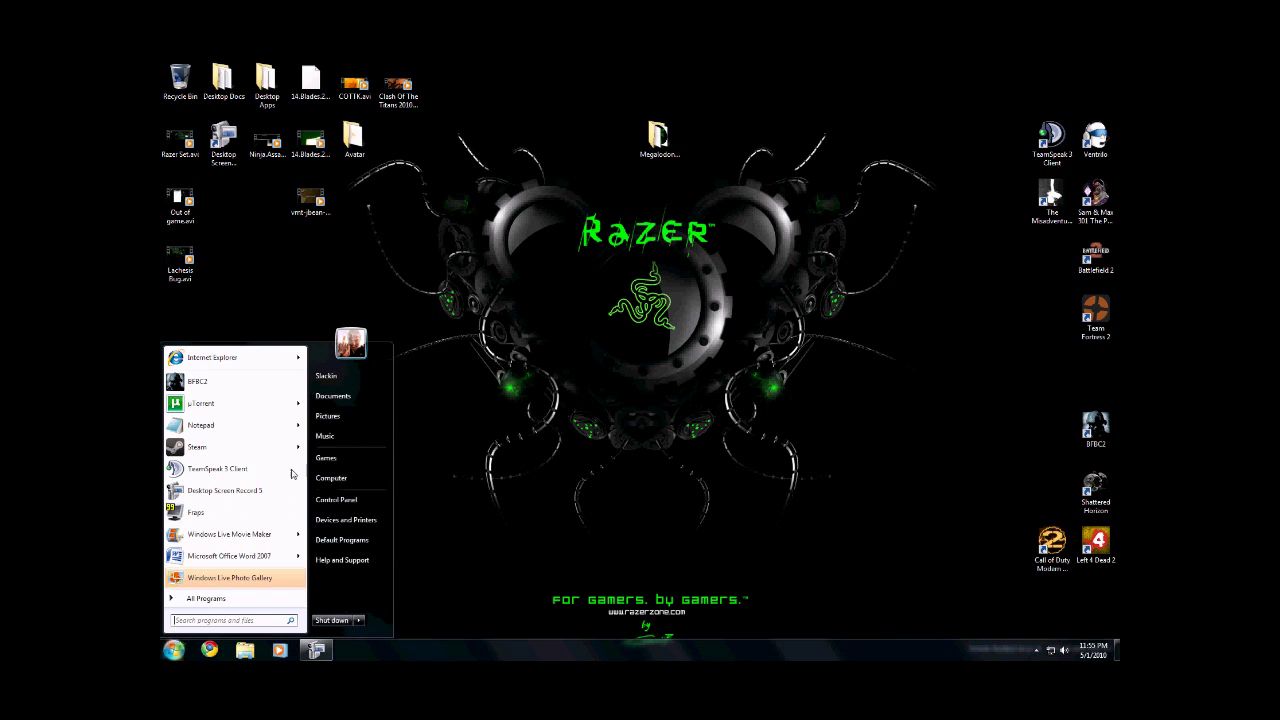
click(240, 424)
text(1)
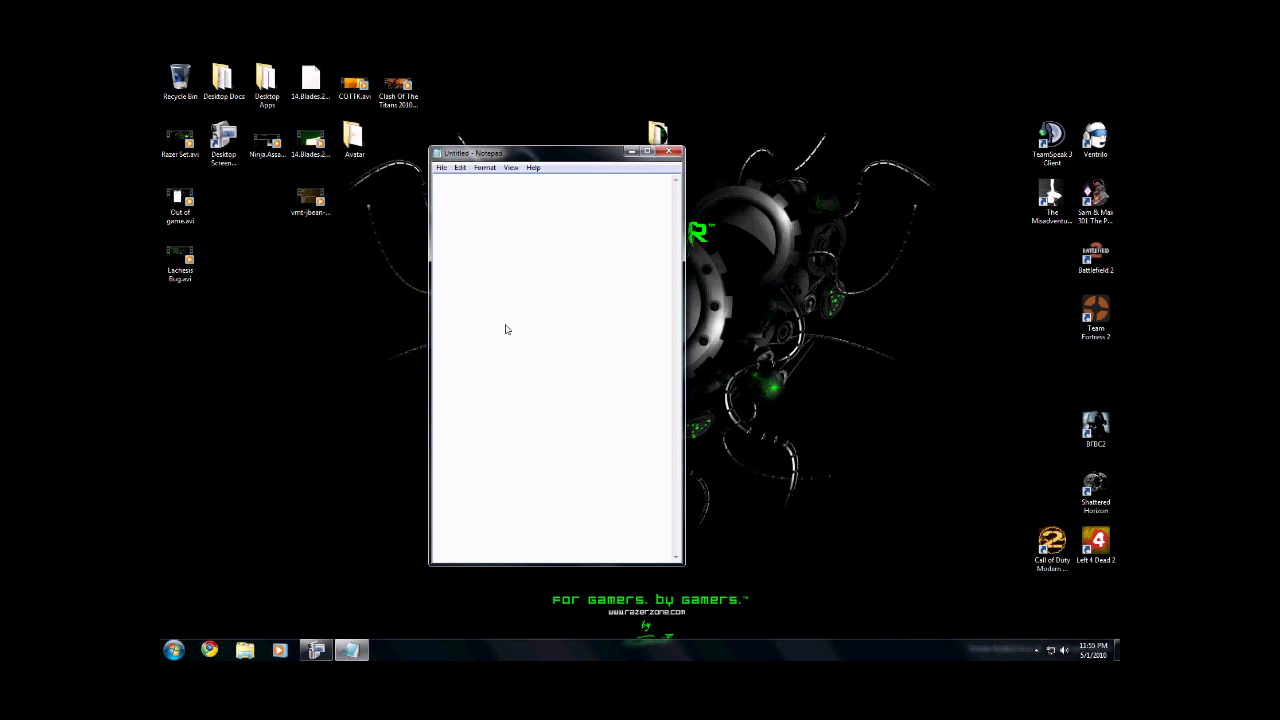
text(11111111111111111111111111111111111111111111111111111111111111111111111111111)
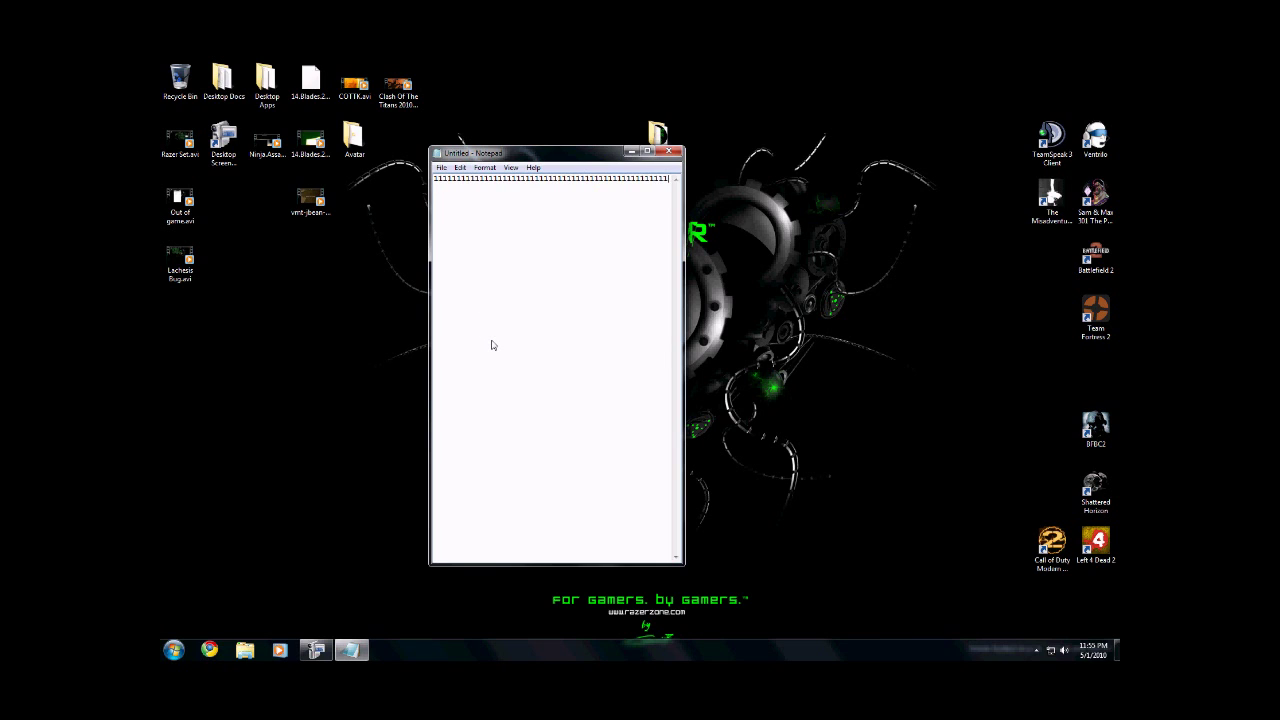
text(11111111111111111111111111111111111111111111)
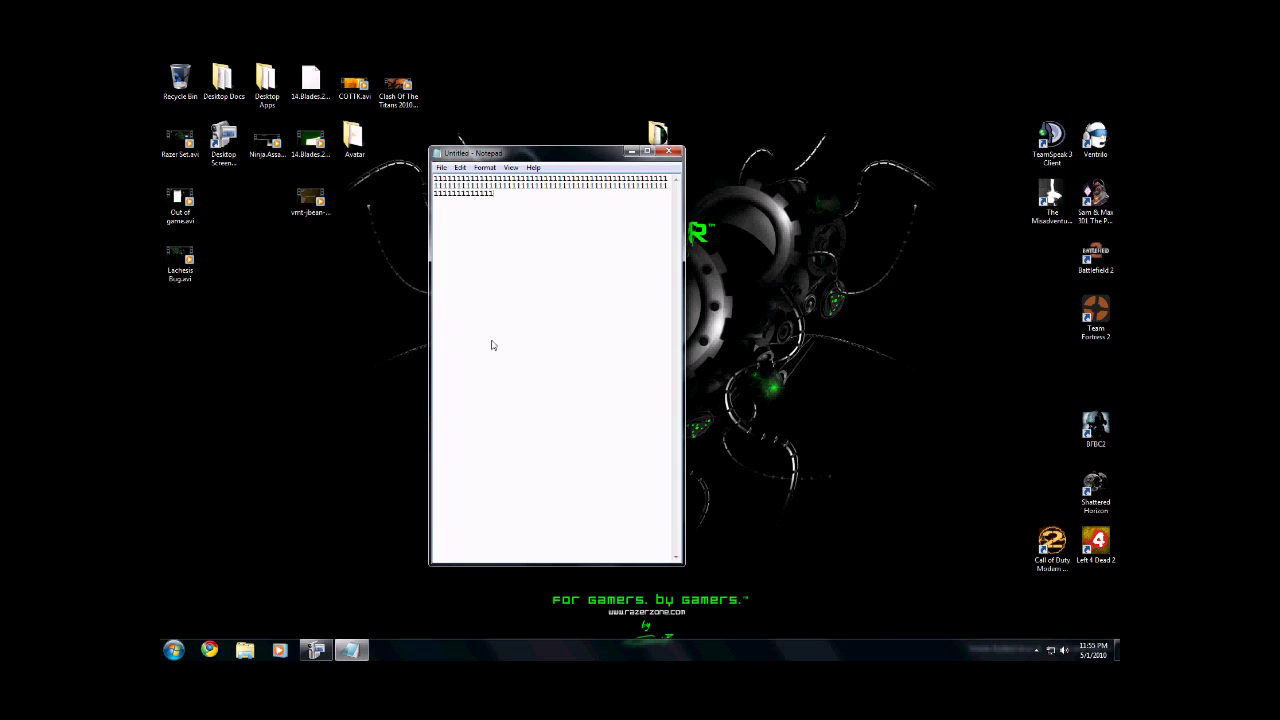
text(111111111111111111111111111111111111111111111111111111111111111111111111111111111111111)
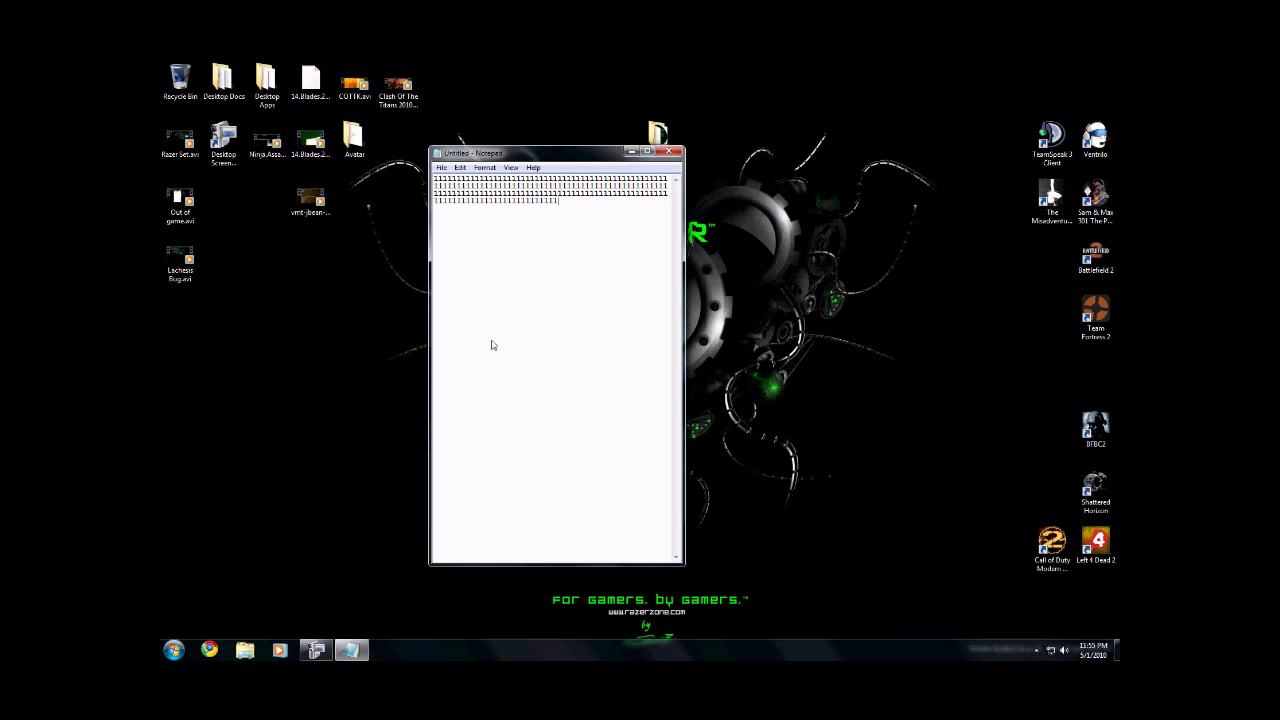
text(111111111111111111111111111111111111111111111111111111111111111111111)
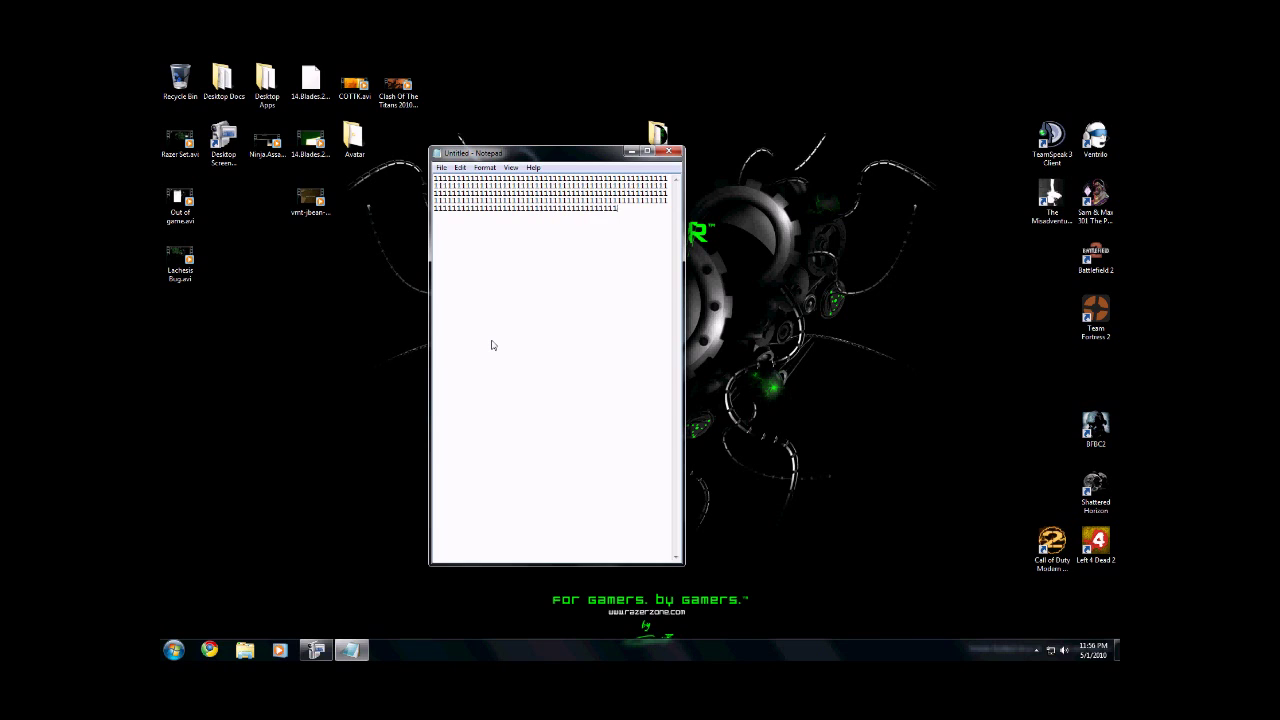
text(11111111111111111111111111111111)
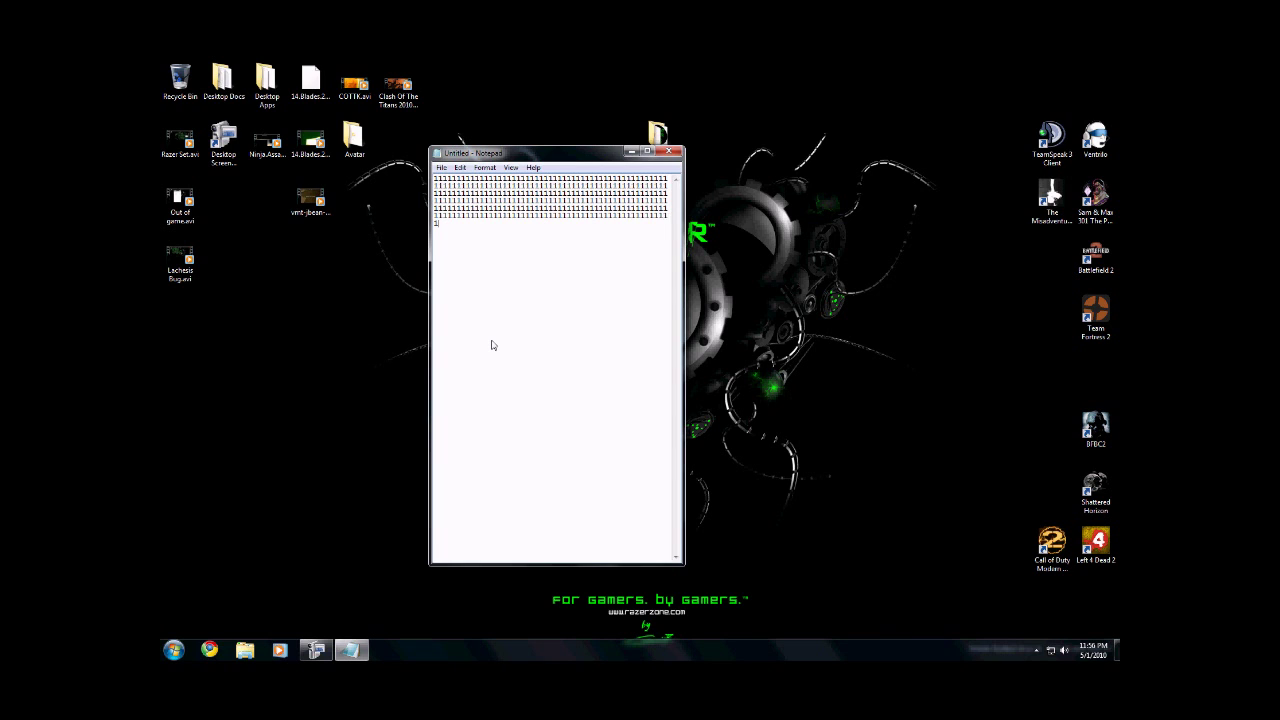
text(111111111111111111111111111111111111111111111)
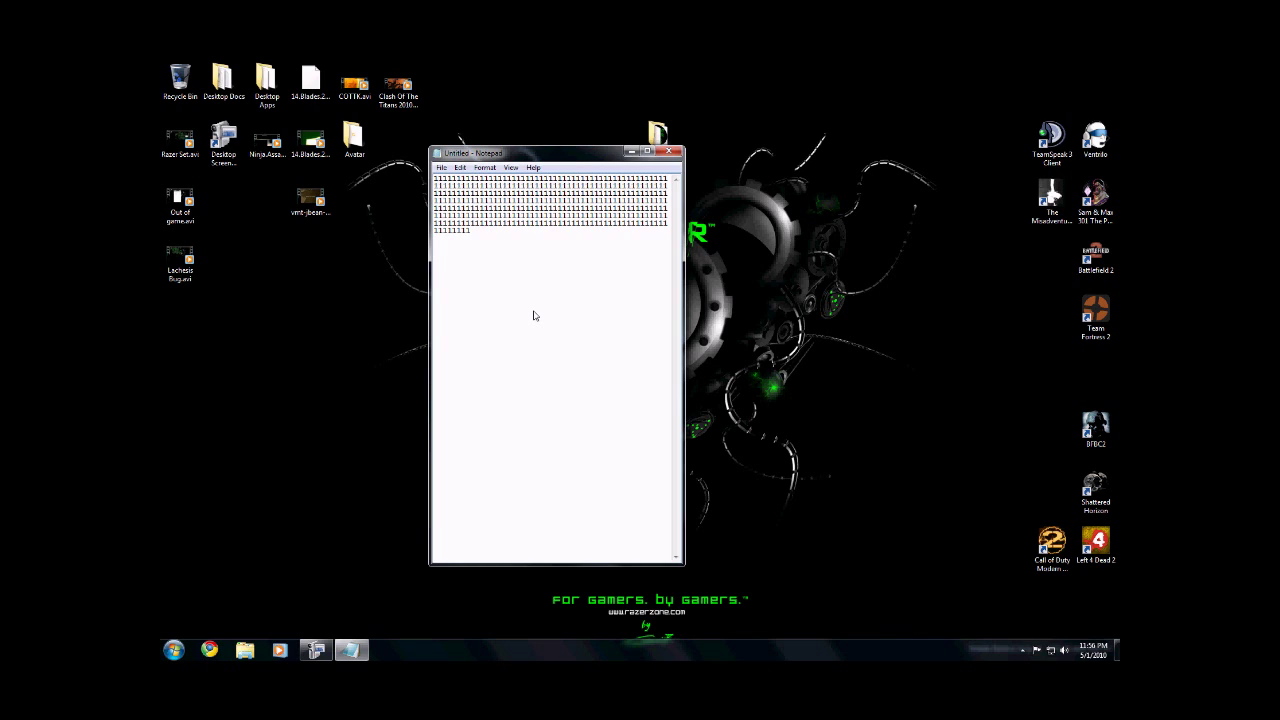
- Enter a second block of repeated 1s below the first one and close the note without saving
text(111111111111111111111111111111111111111111111111111111111111111111111111111111111111111111111111111111111)
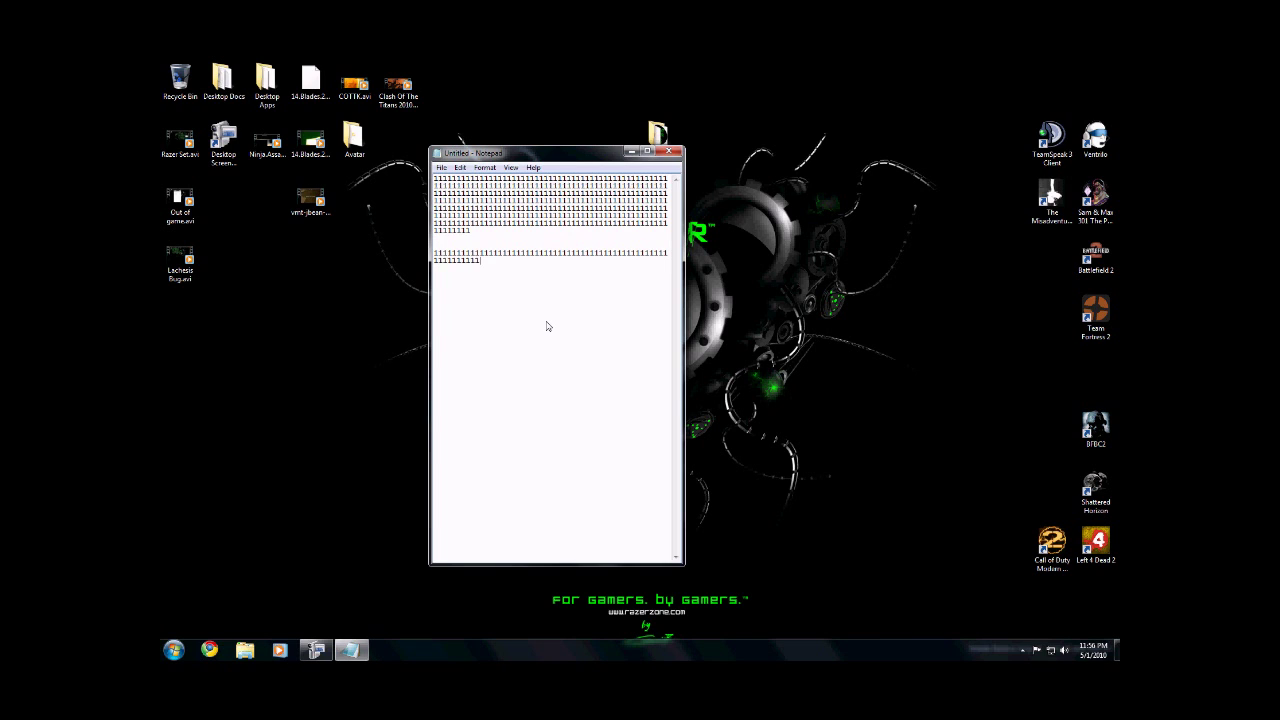
text(11111111111111111111111111111111111111111111111111111111111111)
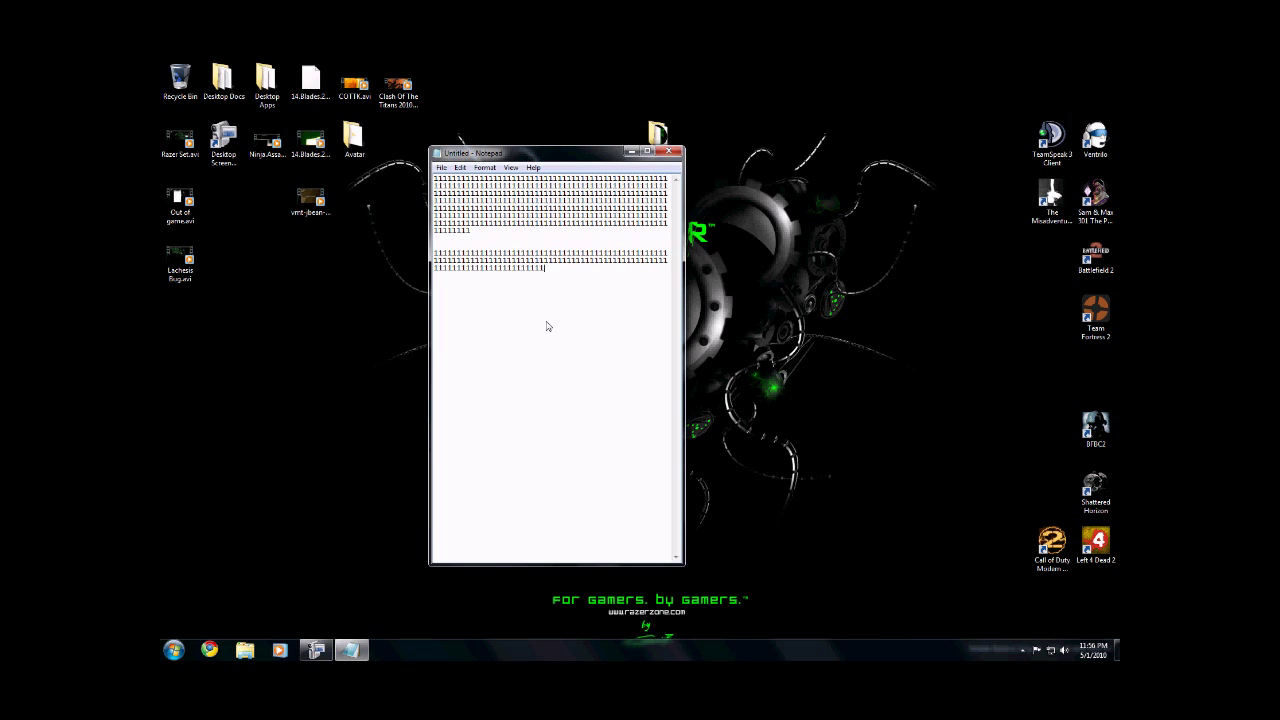
text(1111111111111111111111111111)
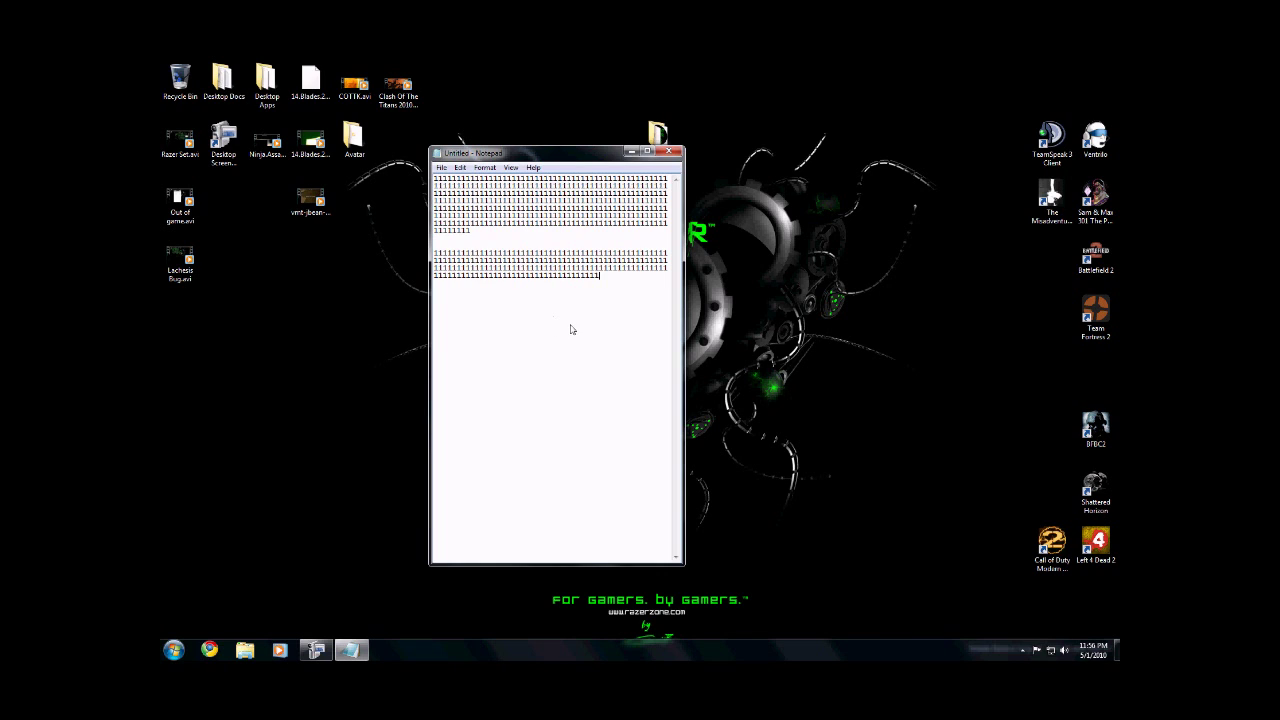
text(111111111111111111111111111111111111111111111111111111111111)
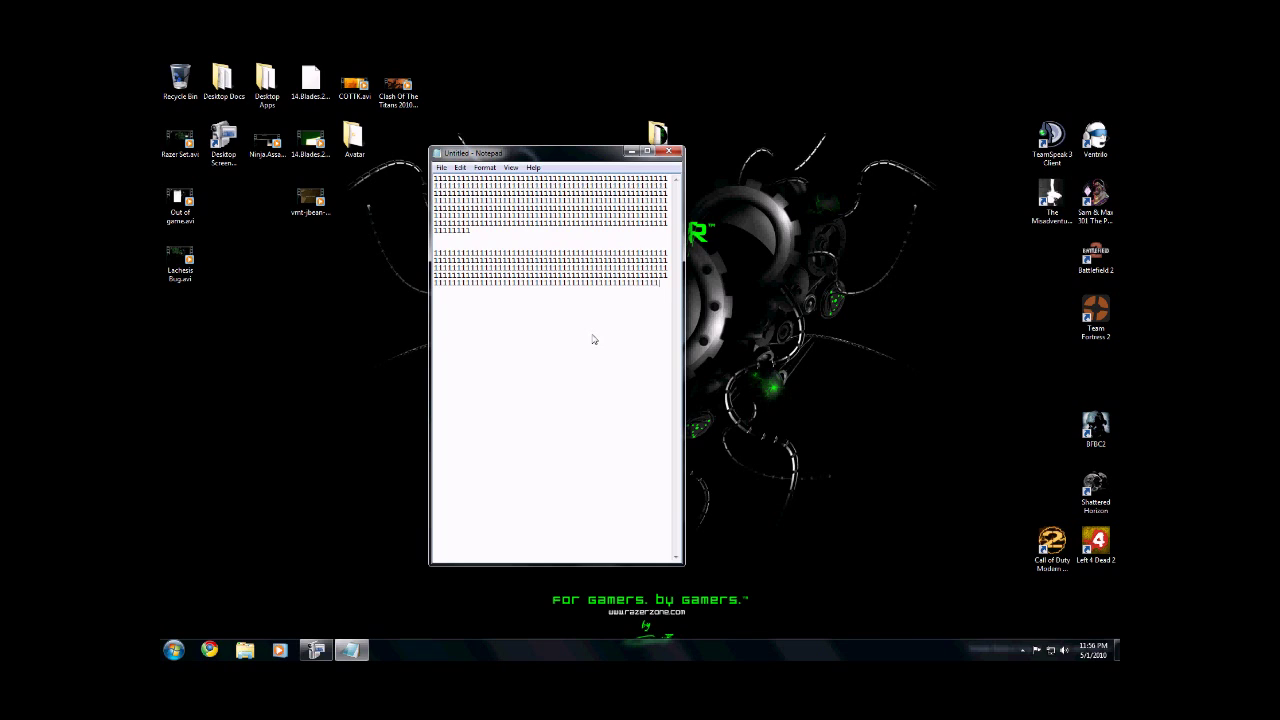
text(111111111111111111111111111111)
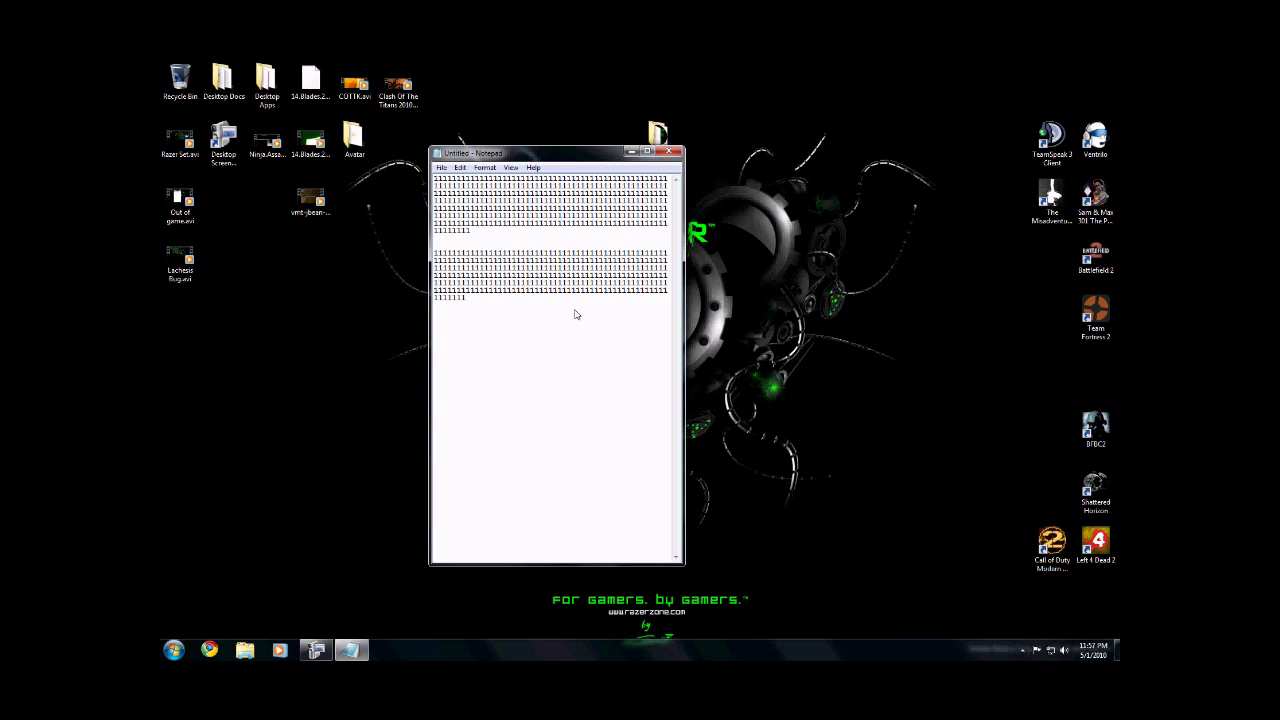
click(674, 153)
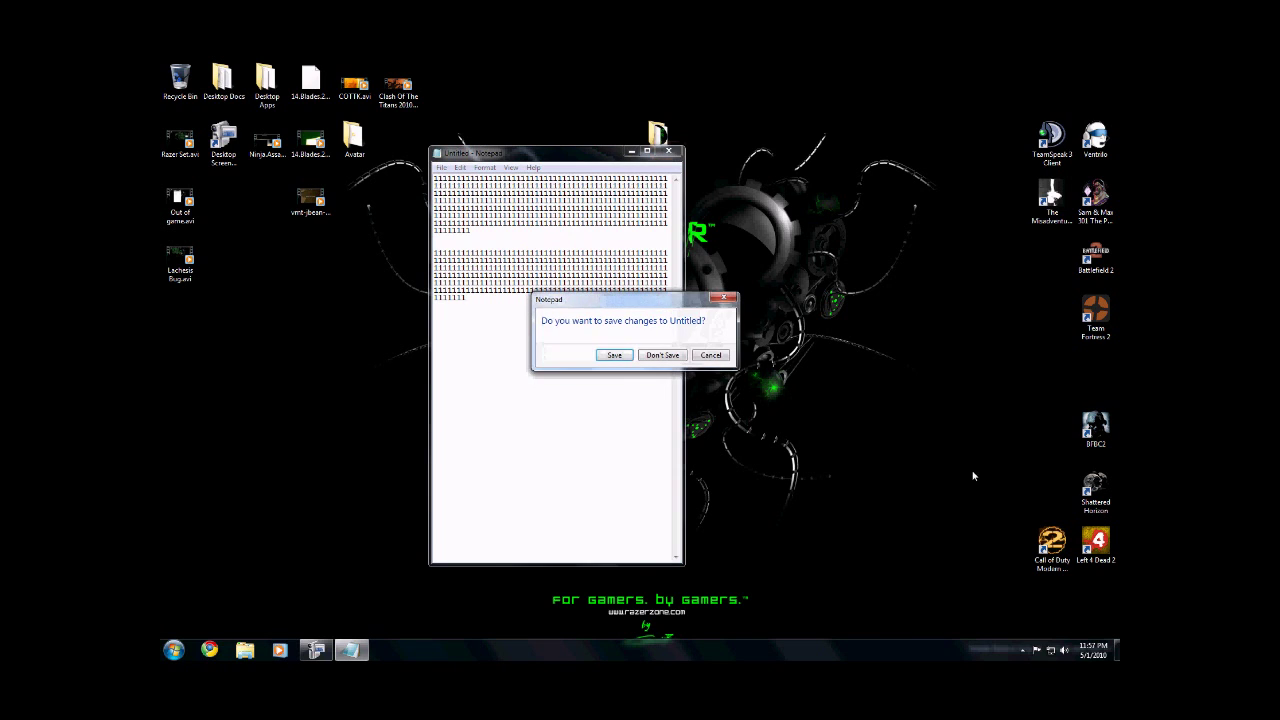
click(664, 358)
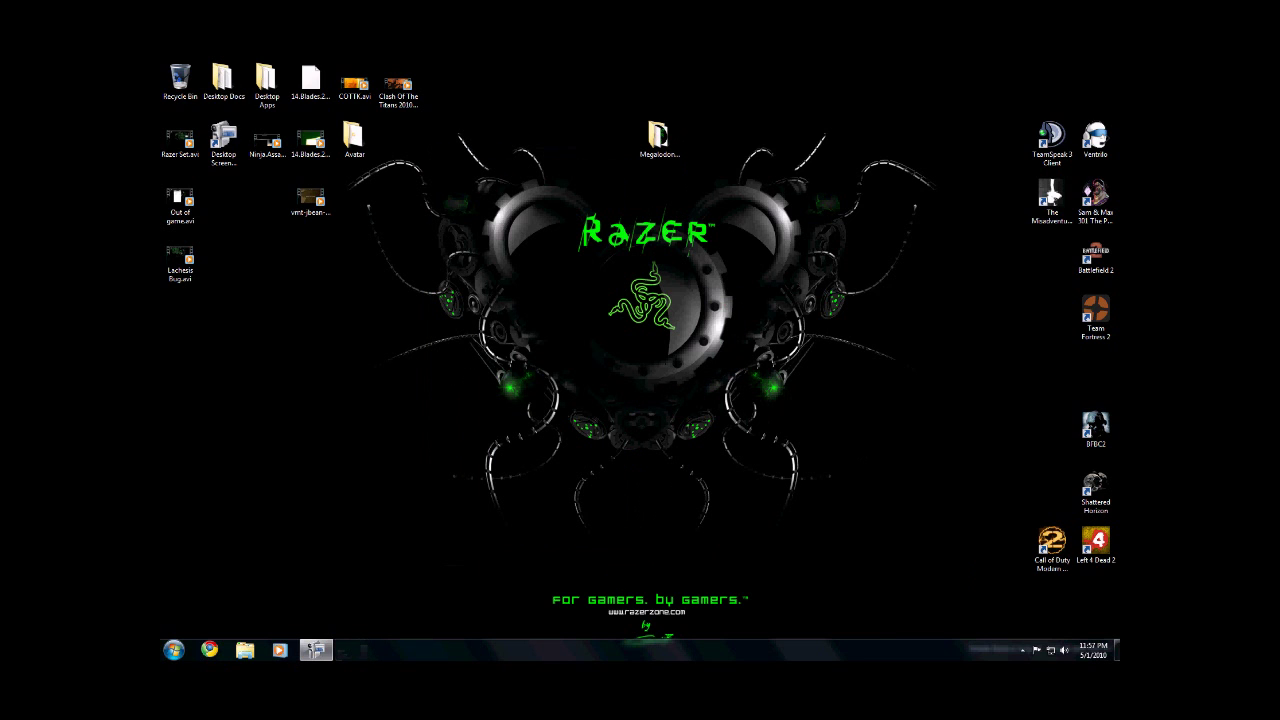
click(1022, 650)
click(806, 518)
click(311, 145)
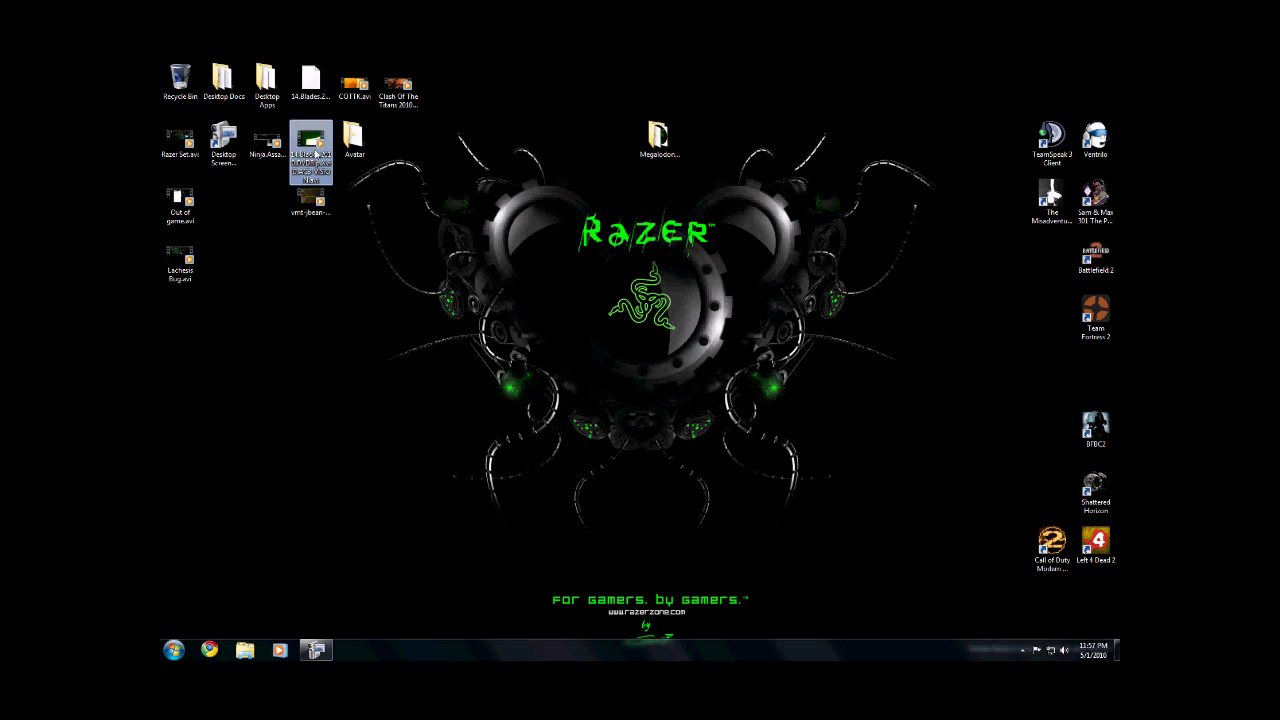
- Select the 14 Blades video on the desktop and test the assigned mouse button there with a long run of 1s
drag(356, 186, 303, 120)
key(1)
key(1)
key(1)
key(1)
key(1)
key(1)
key(1)
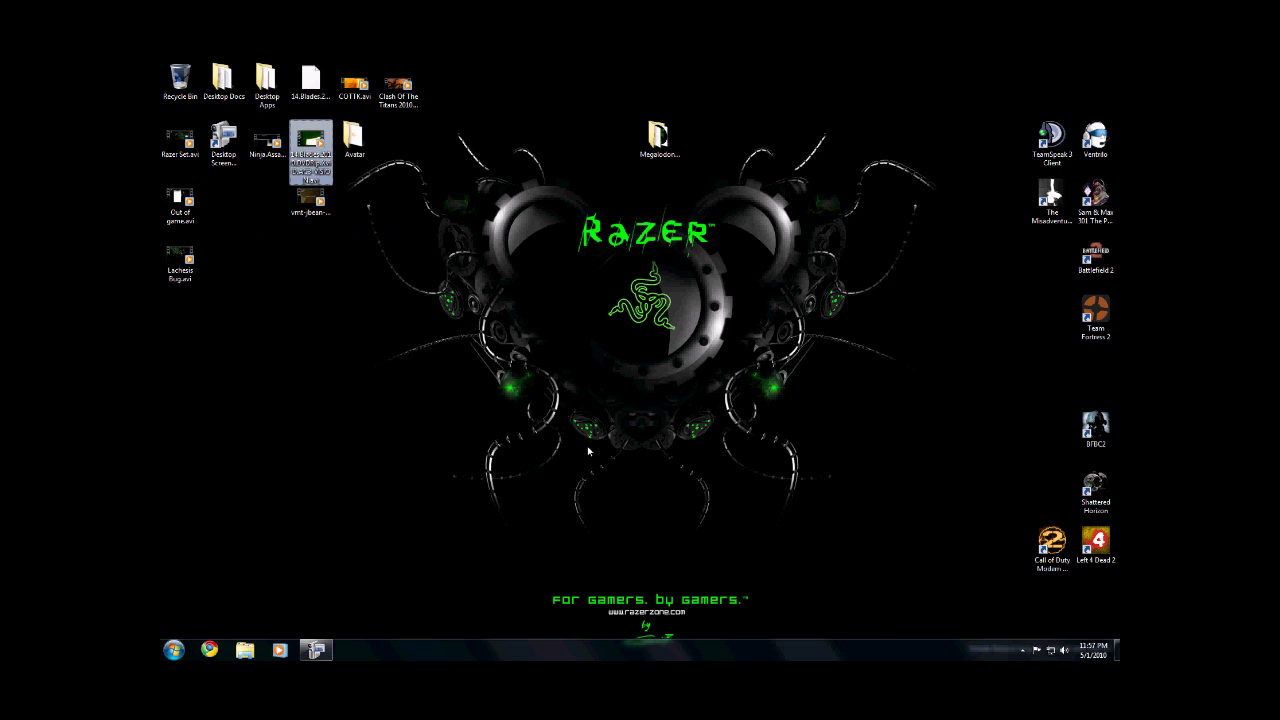
key(1)
key(1)
key(1)
key(1)
key(1)
key(1)
key(1)
key(1)
key(1)
key(1)
key(1)
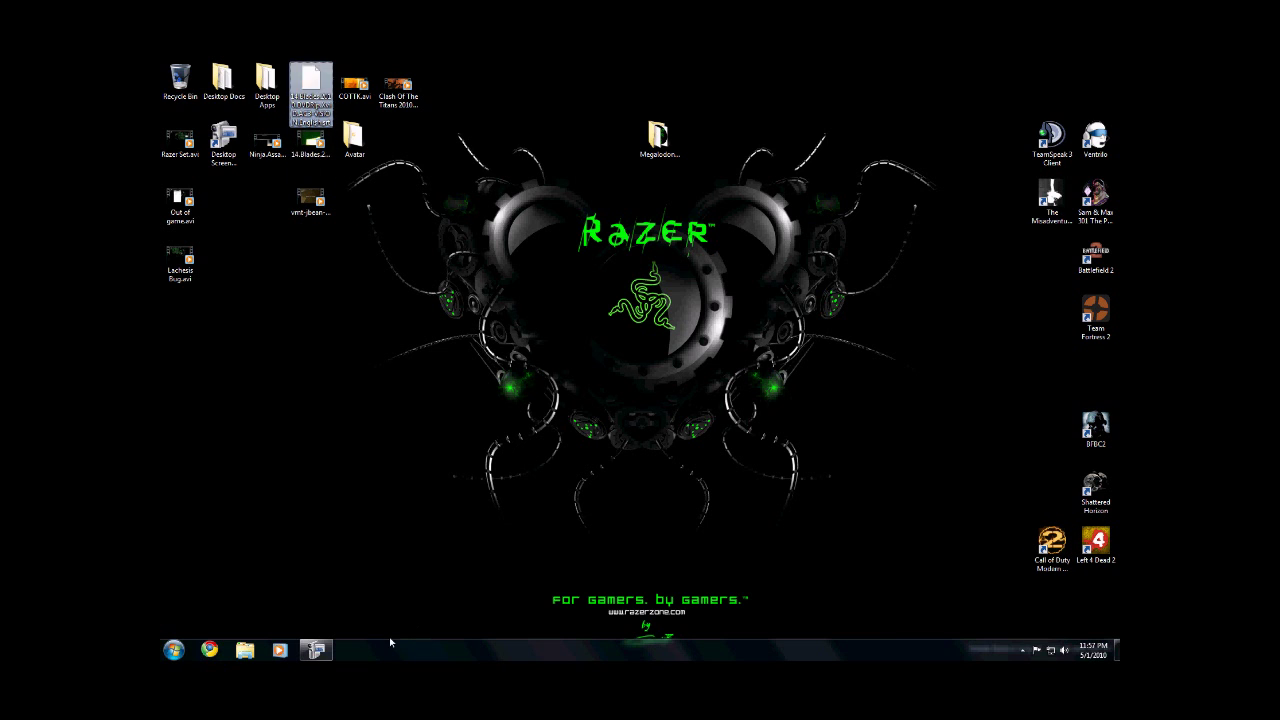
- Test the mouse button in the Start menu search by filling it with repeated 1s, and dismiss the menu
click(175, 650)
text(11111111111111111111111111111111)
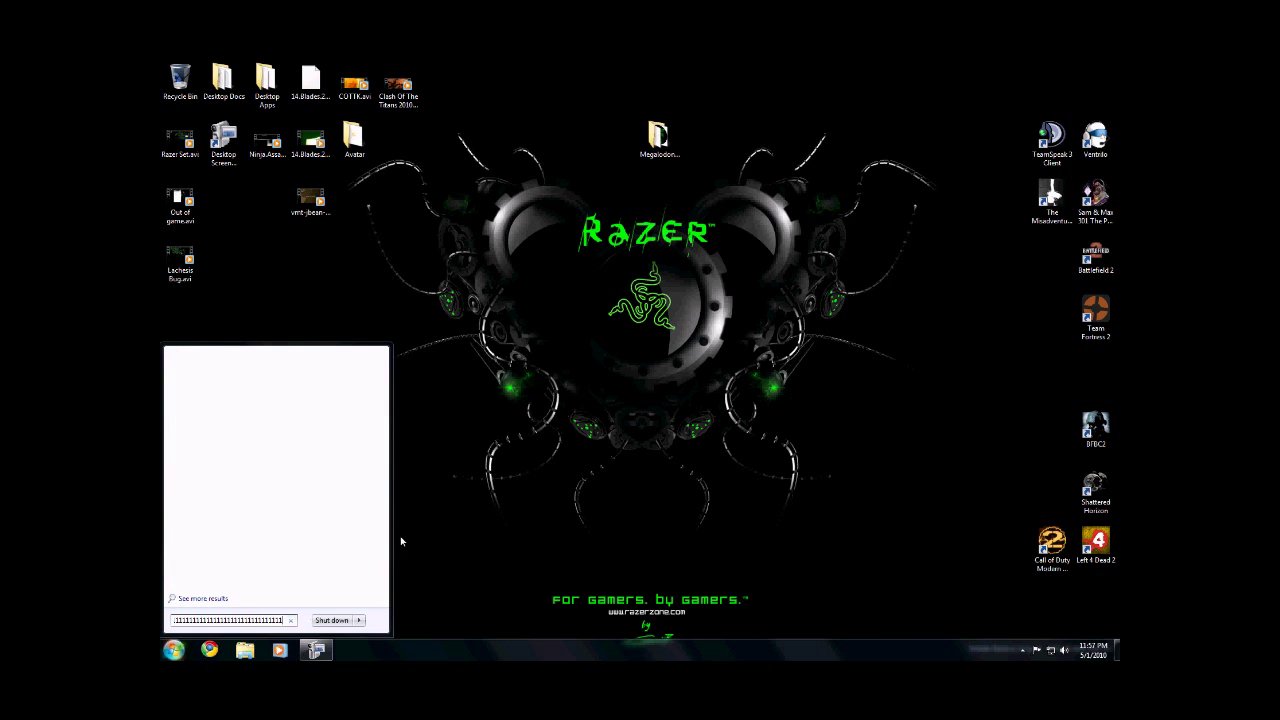
click(318, 651)
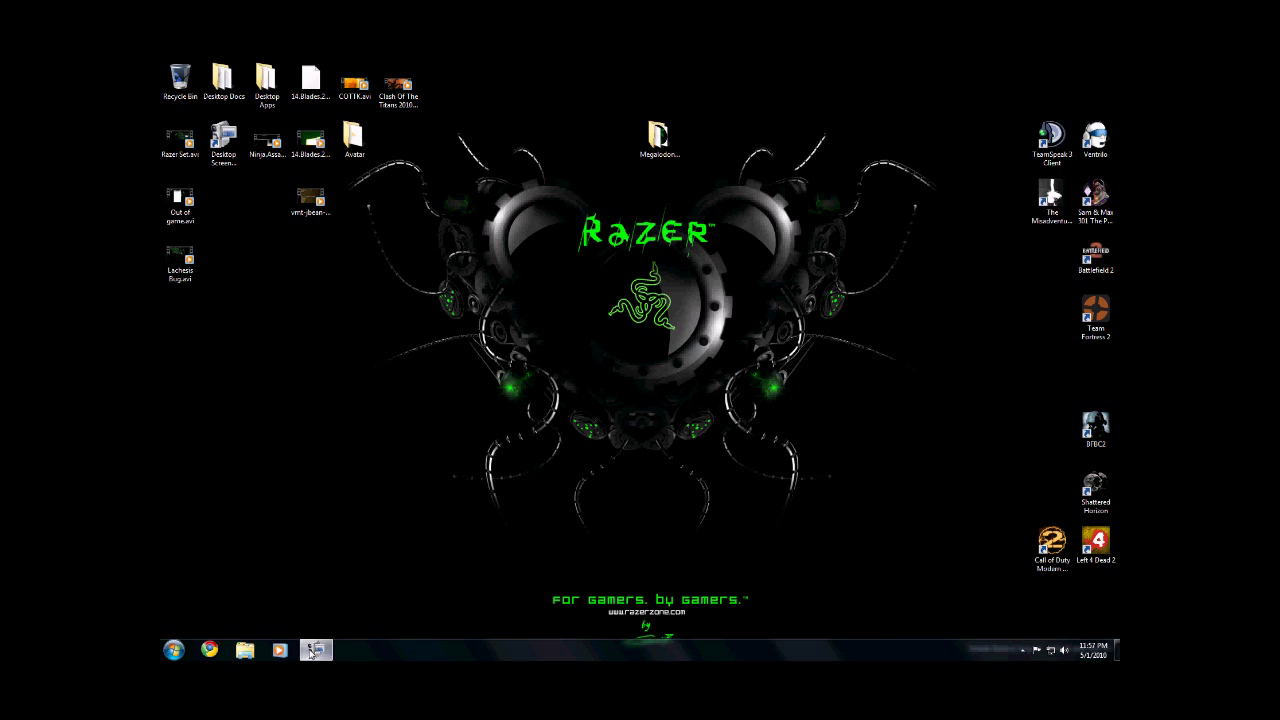
- Try to exit the screen recorder running in the notification area
click(1022, 650)
right_click(1024, 594)
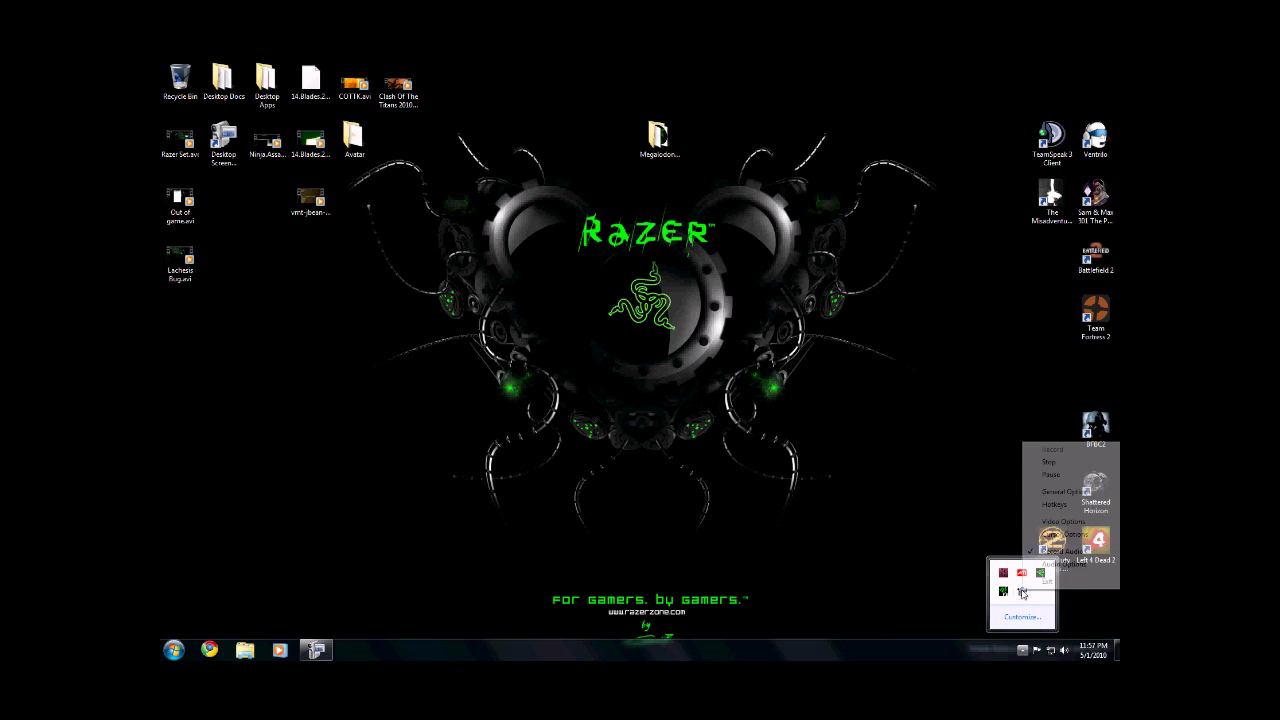
click(1047, 582)
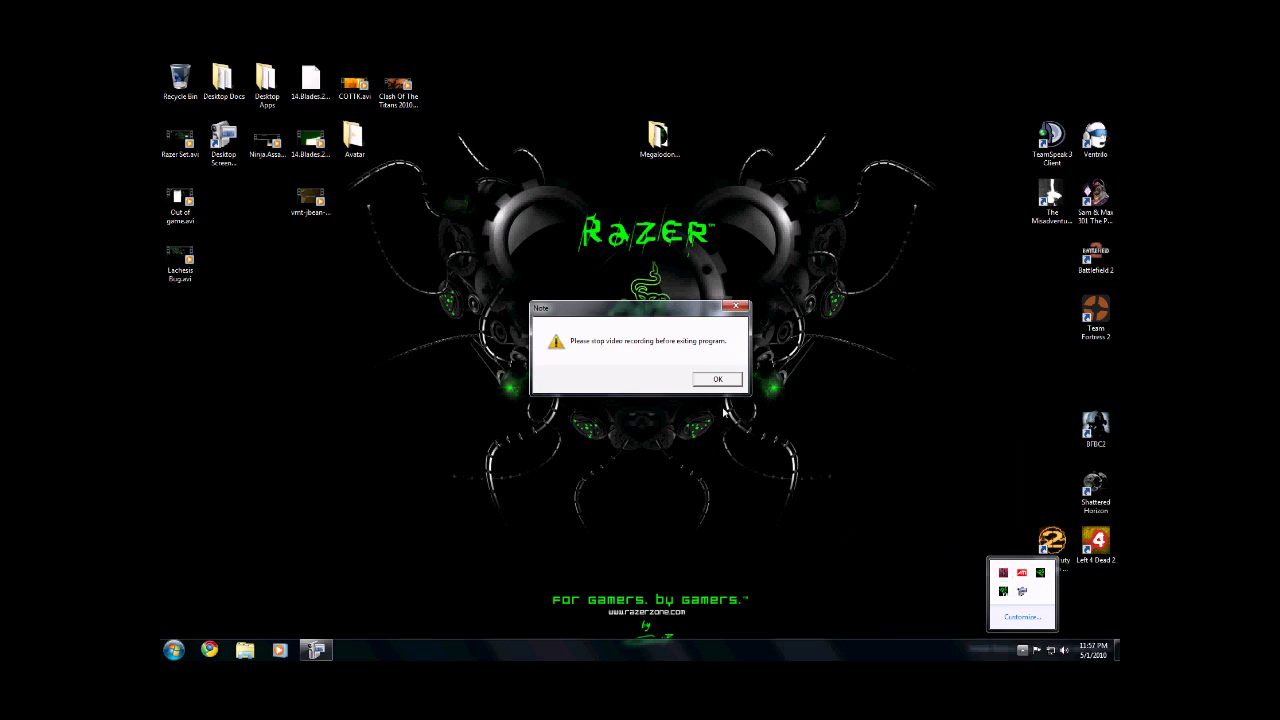
click(724, 384)
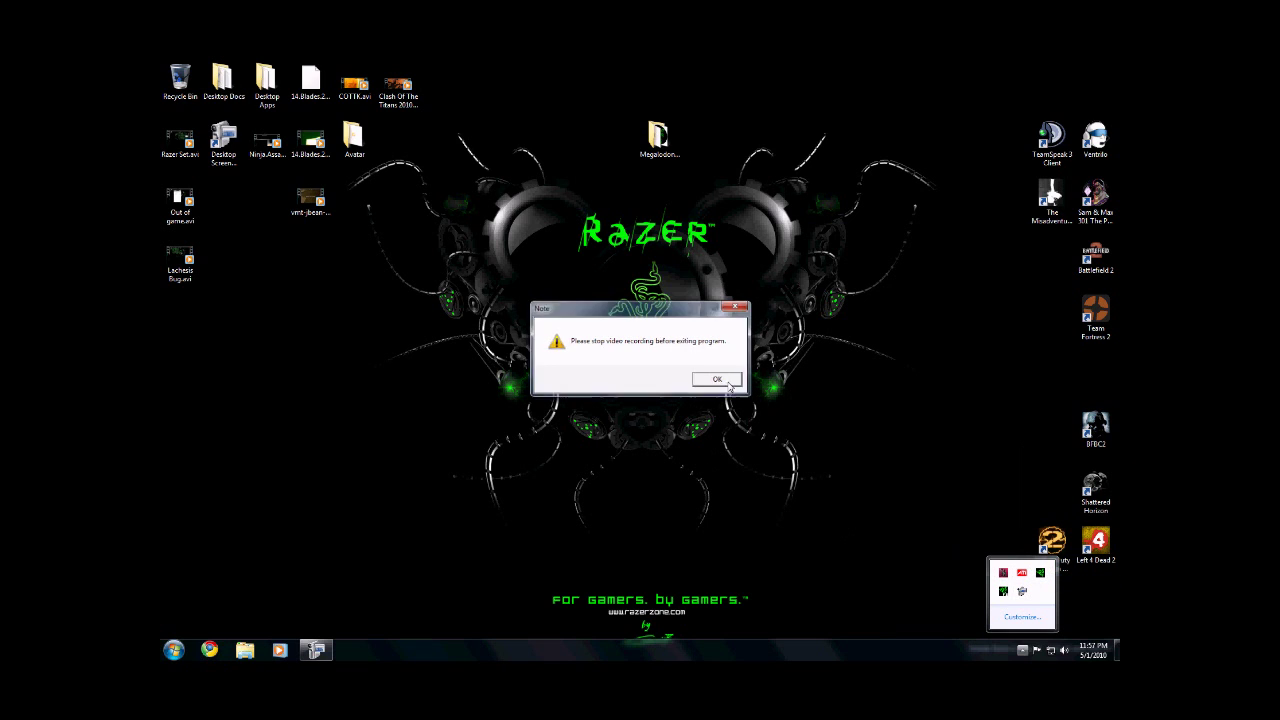
click(1024, 593)
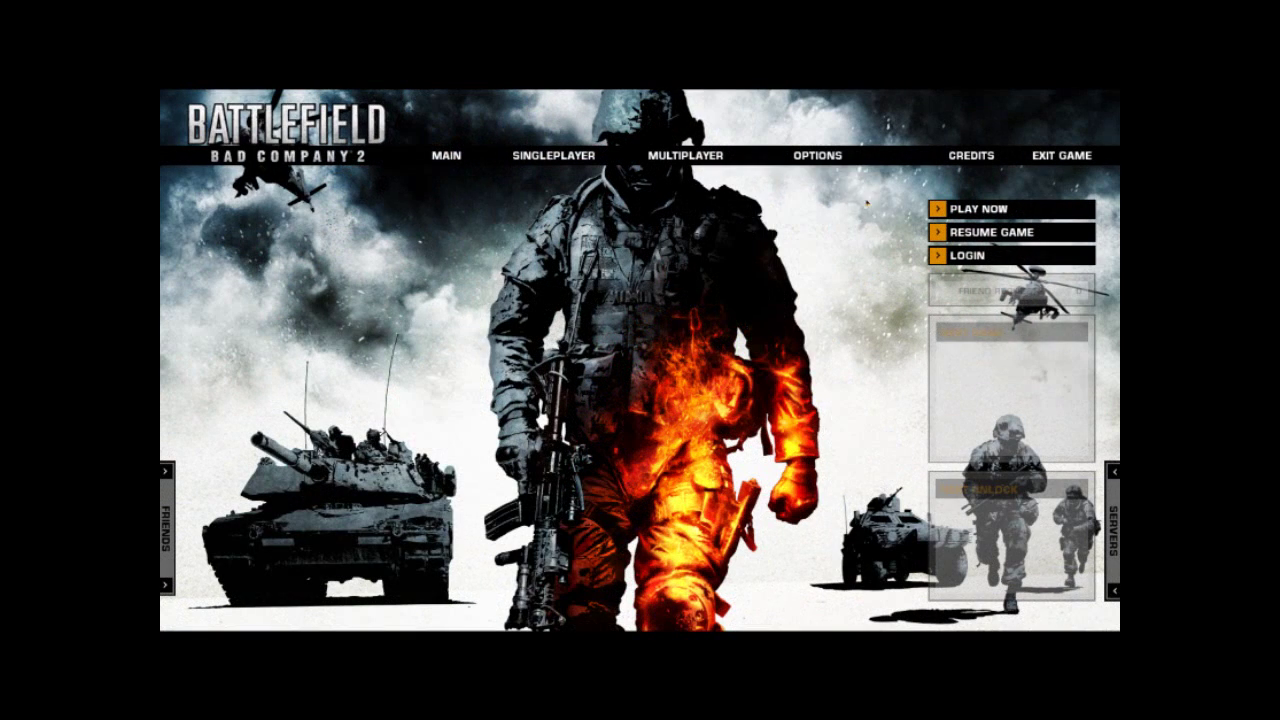
- Switch to Battlefield: Bad Company 2 and open the On Foot control options
mouse_move(818, 156)
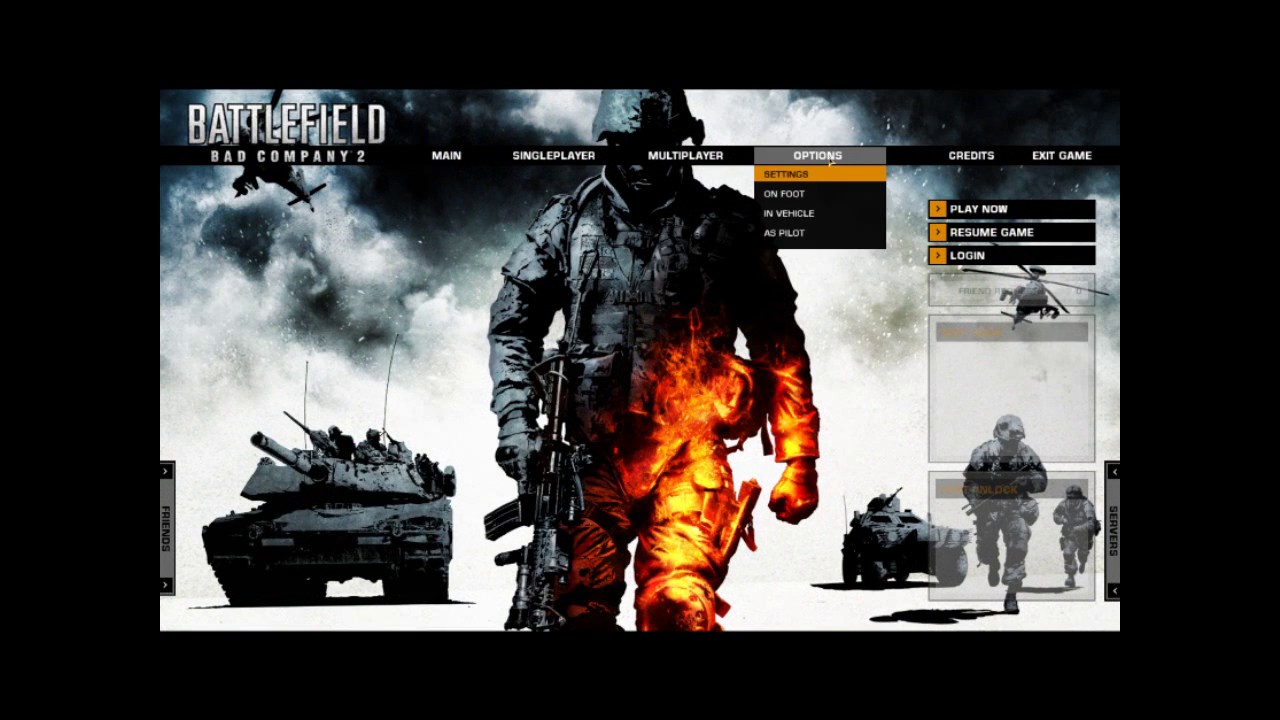
click(815, 192)
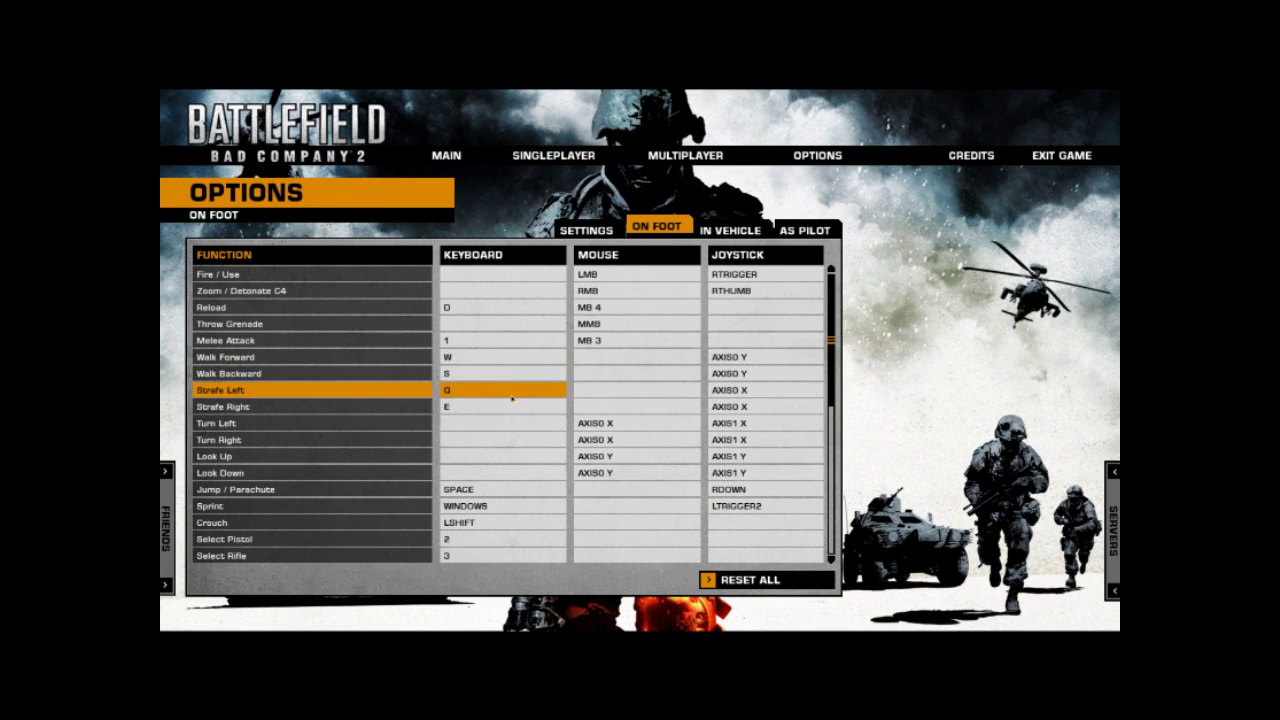